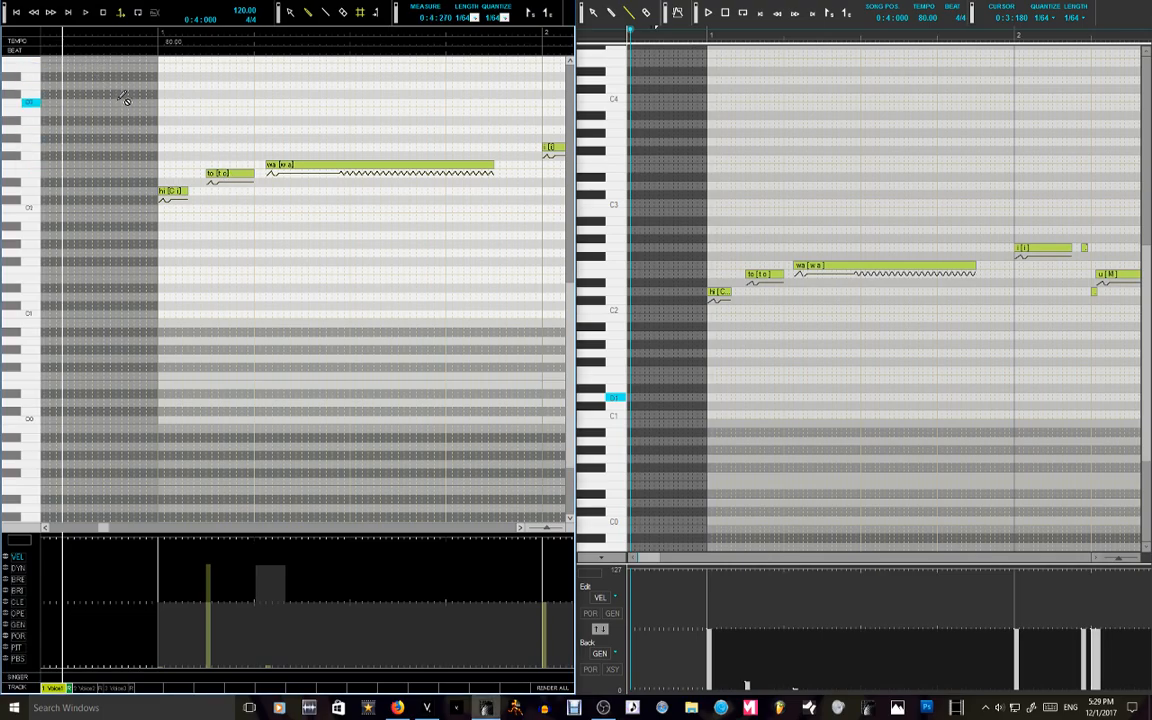
Step: Play the song in the VOCALOID2 editor, then play it in the VOCALOID4 editor from position 0:3:000
key("space")
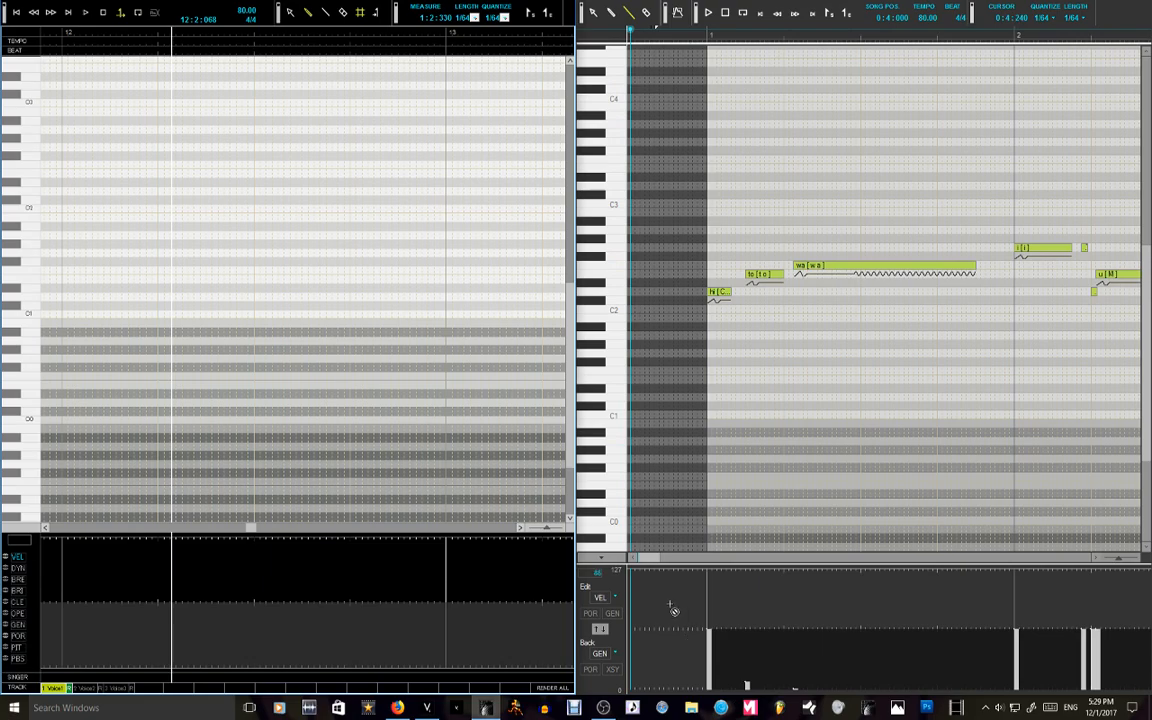
left_click_drag(657, 560, 645, 562)
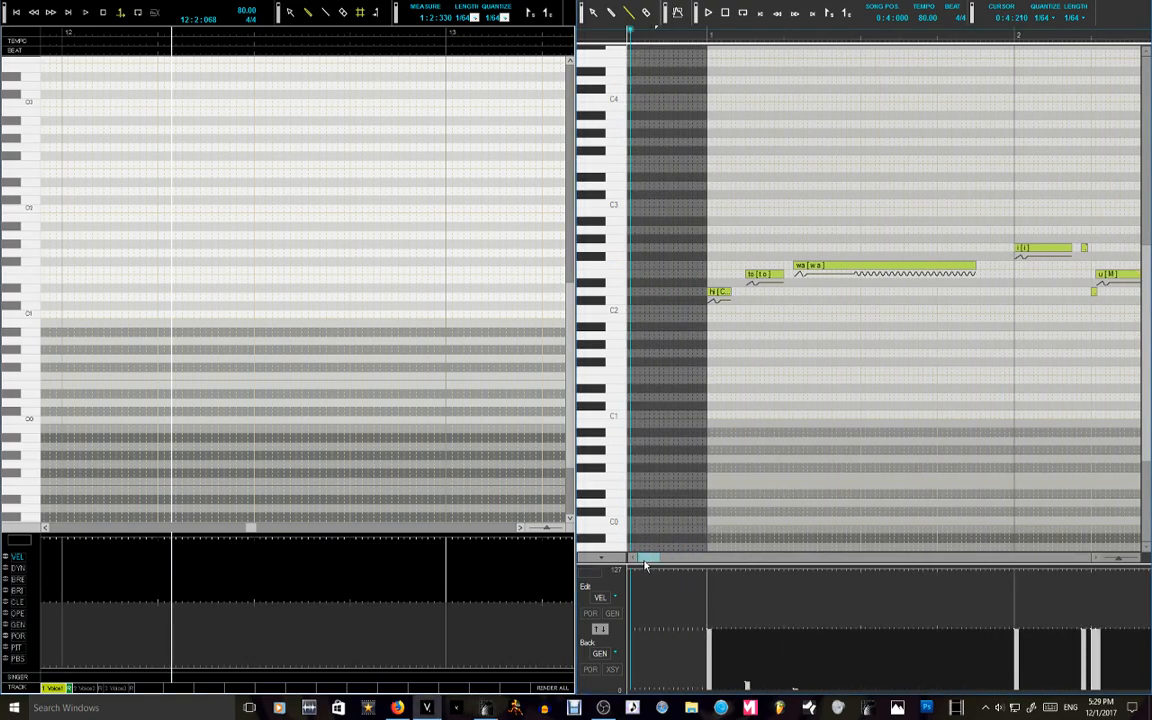
right_click(671, 449)
left_click(732, 188)
scroll(780, 400, "left", 2)
left_click(698, 44)
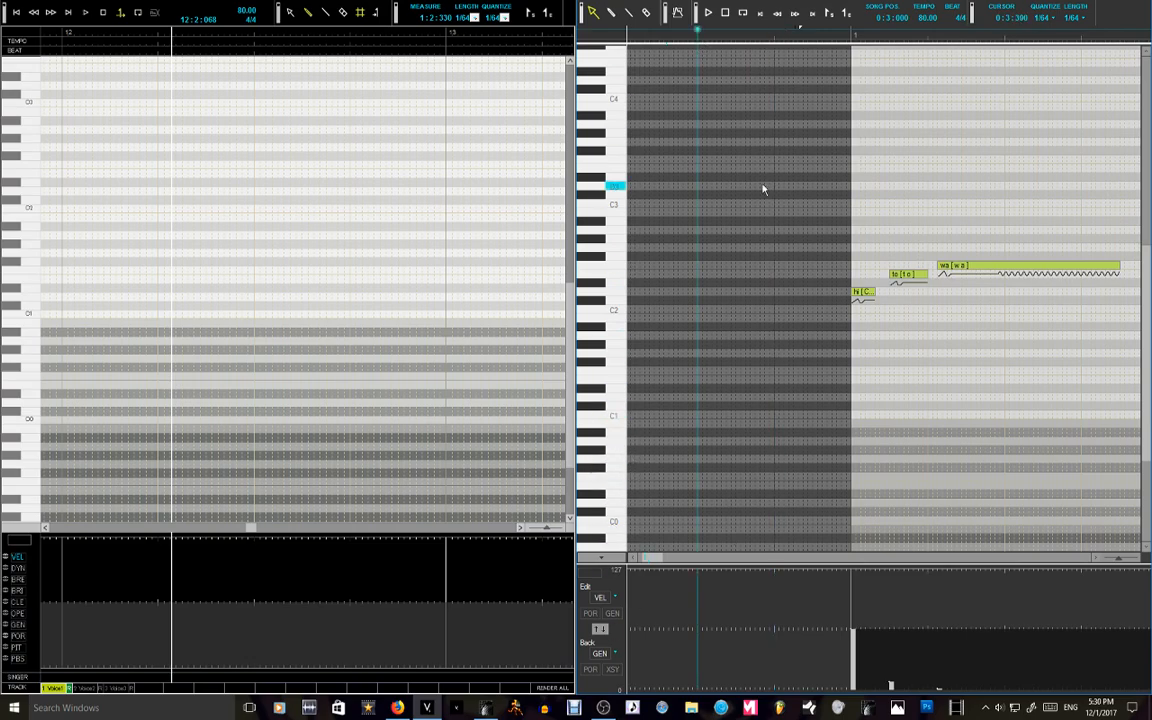
key("space")
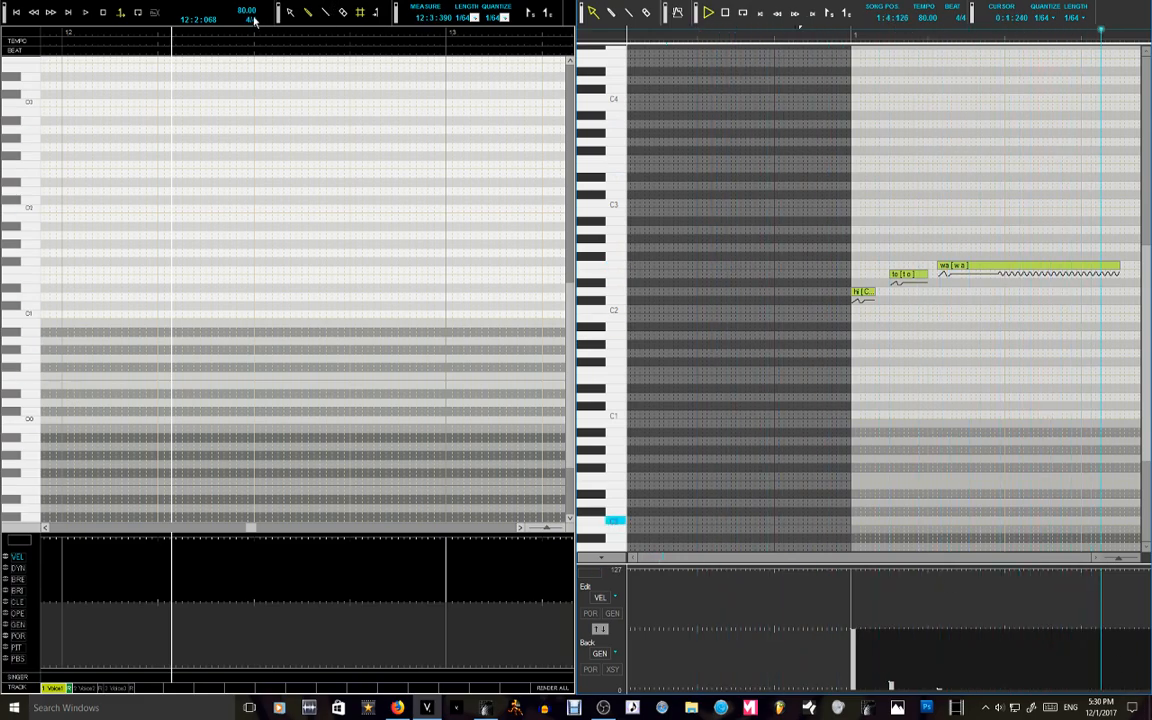
Step: Replay the song from its beginning in the VOCALOID2 editor, then return to the start around measure 1
left_click(17, 13)
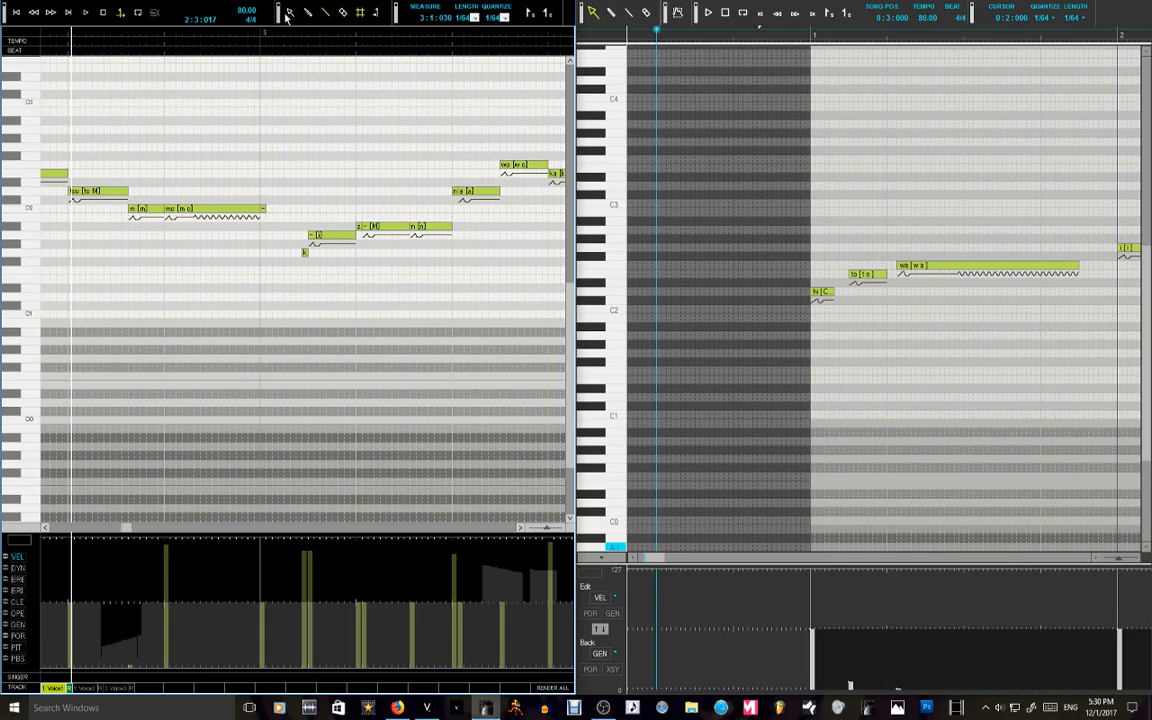
left_click(14, 17)
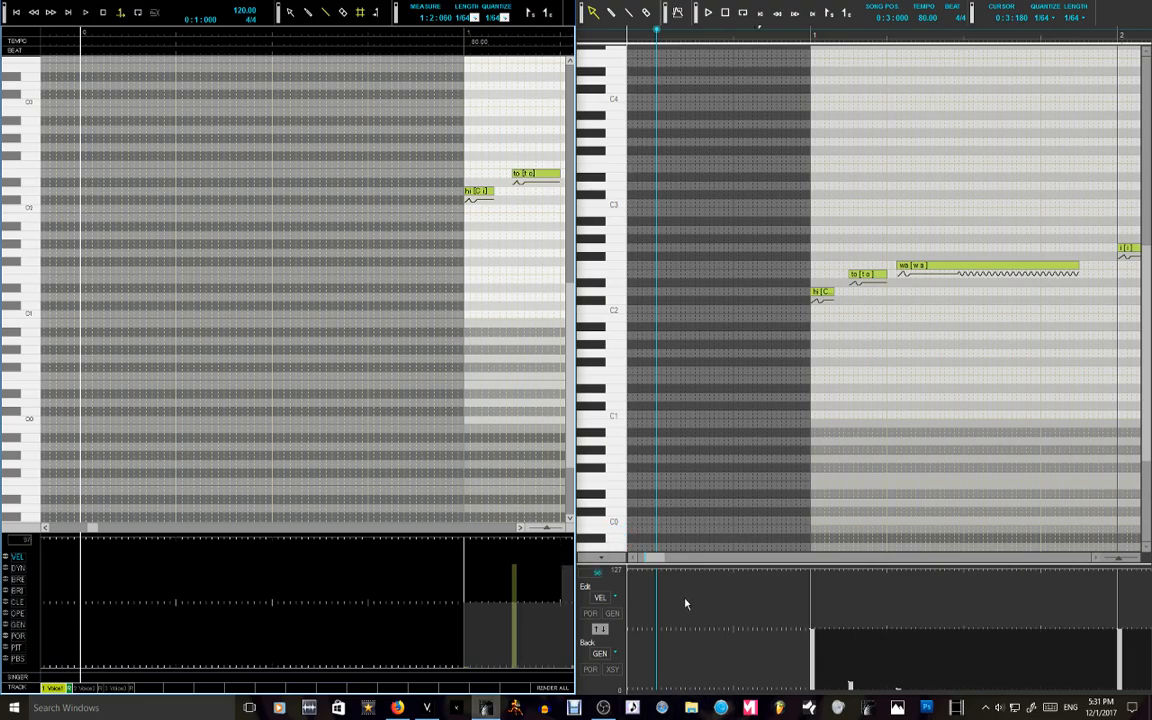
left_click_drag(93, 532, 106, 537)
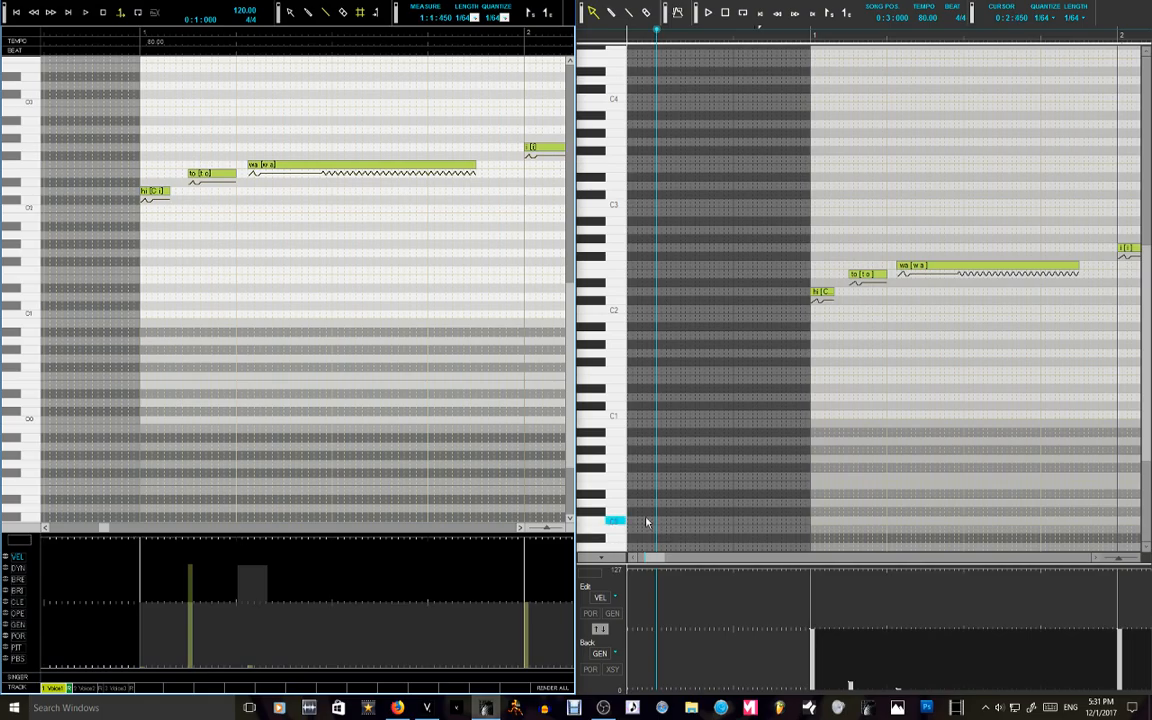
Step: Create a new empty sequence in both the VOCALOID4 and the VOCALOID2 editor
left_click(658, 37)
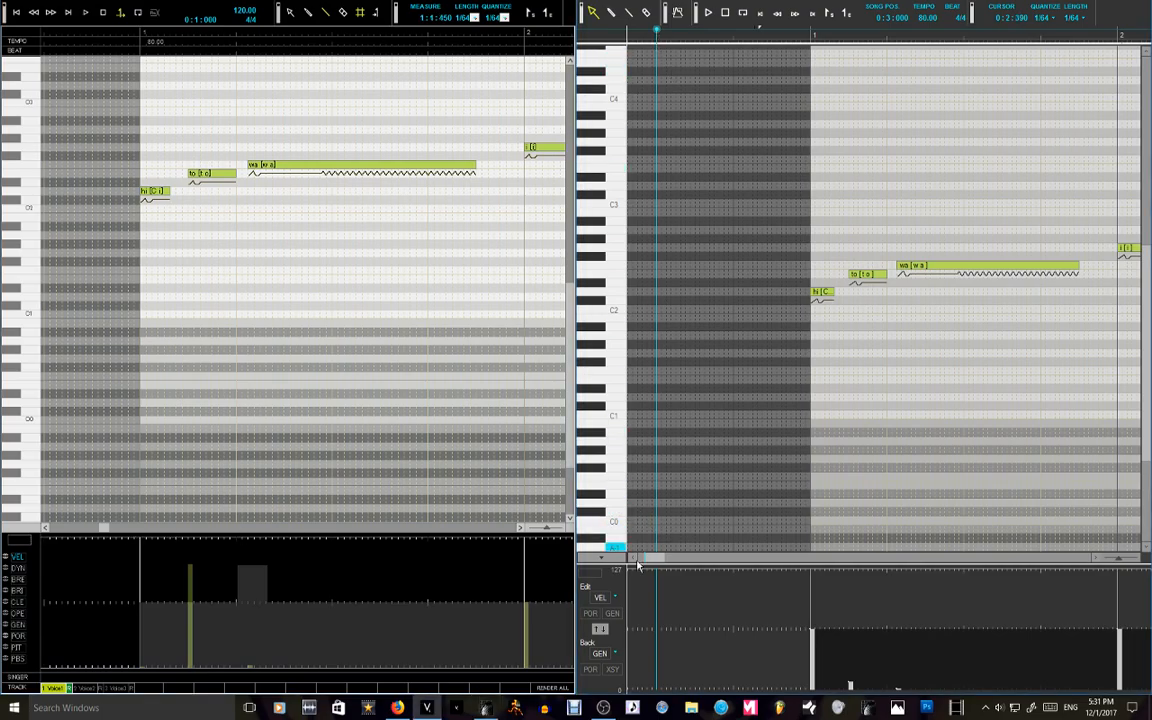
key("ctrl+n")
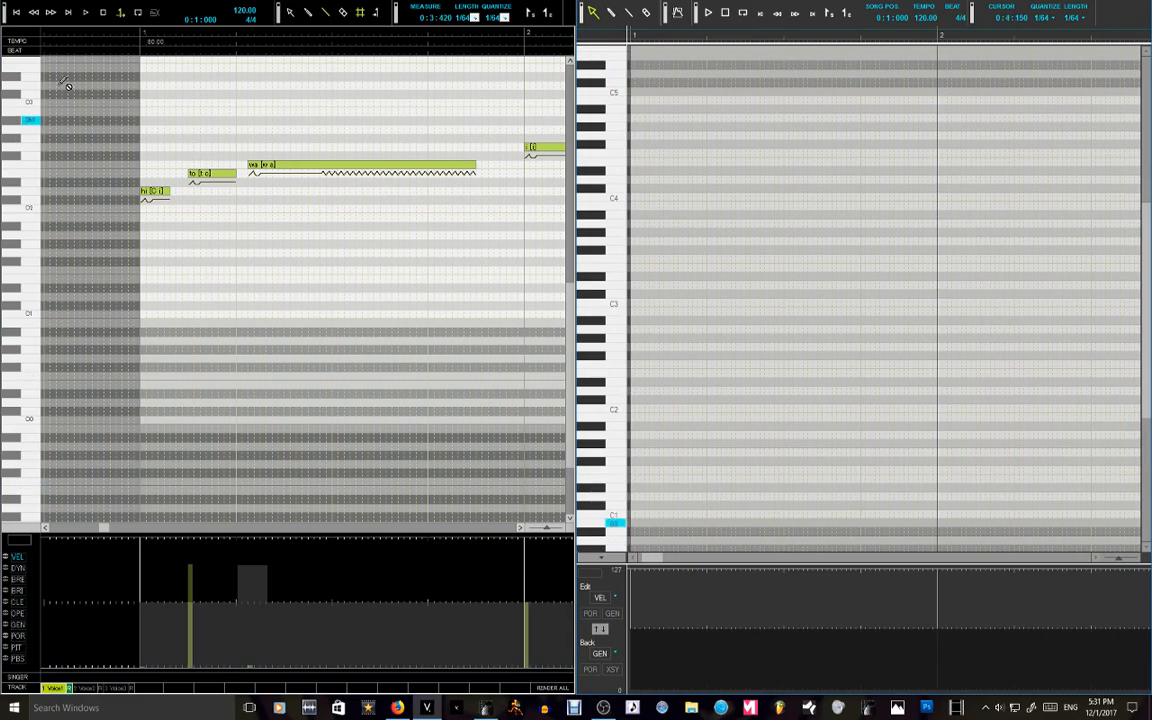
left_click(135, 38)
key("ctrl+n")
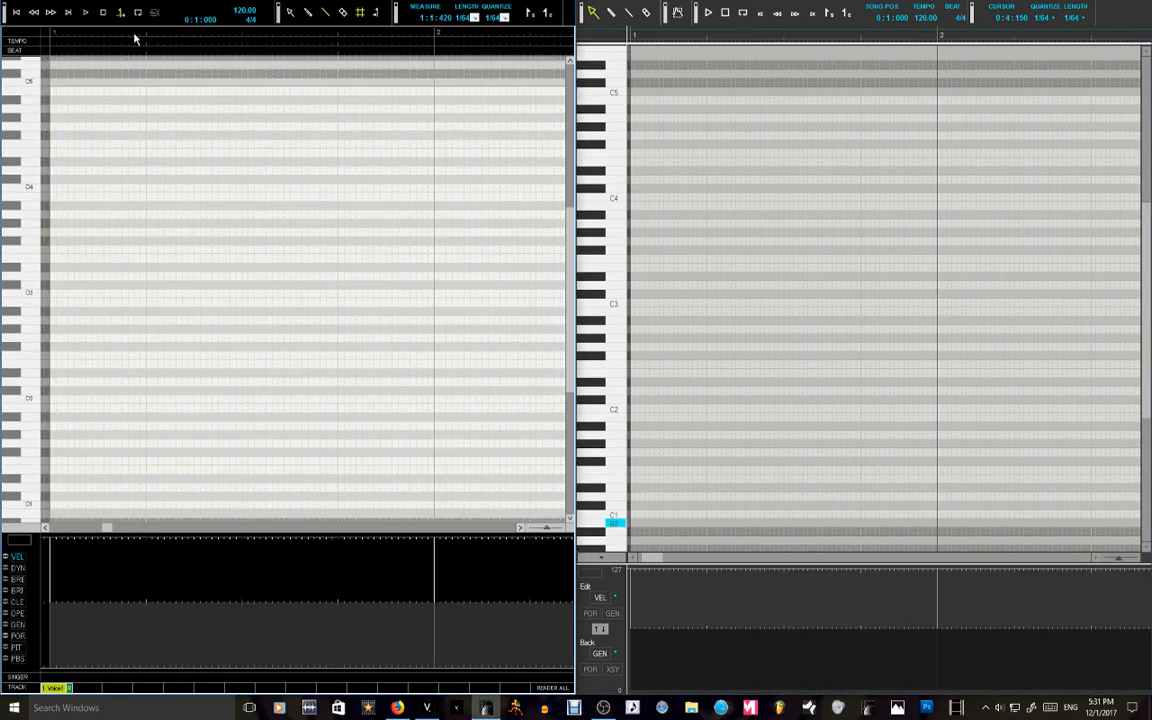
mouse_move(104, 529)
left_mouse_down()
mouse_move(30, 535)
mouse_move(106, 539)
left_mouse_up()
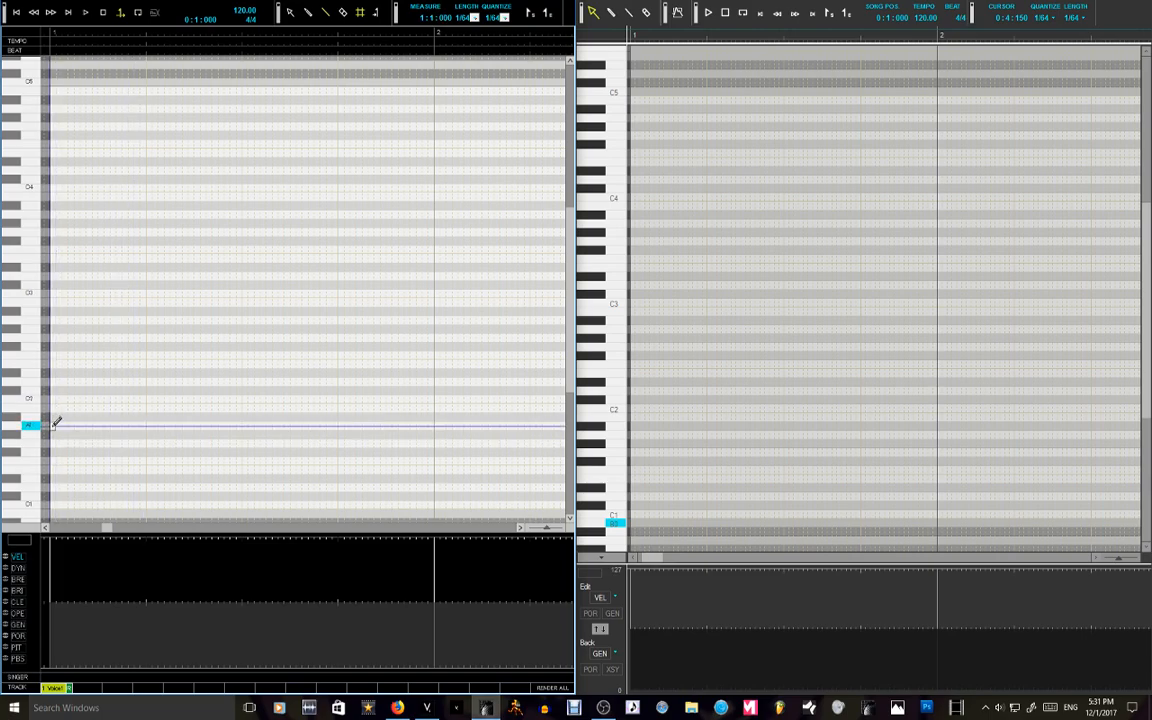
Step: In the VOCALOID2 editor, draw quarter notes on A1 and C2 from the start of measure 1, giving the second the lyric "sa"
left_click(54, 426)
left_click_drag(131, 438, 146, 437)
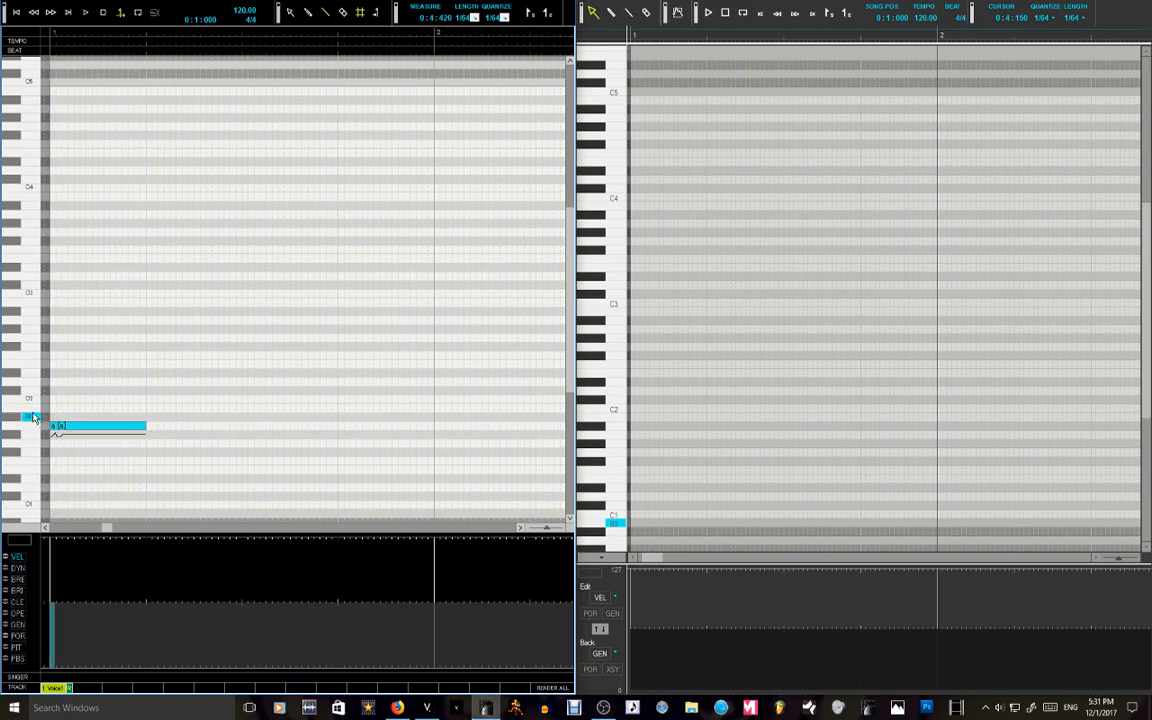
left_click(149, 399)
mouse_move(149, 399)
left_mouse_down()
mouse_move(252, 400)
mouse_move(242, 400)
left_mouse_up()
double_click(196, 401)
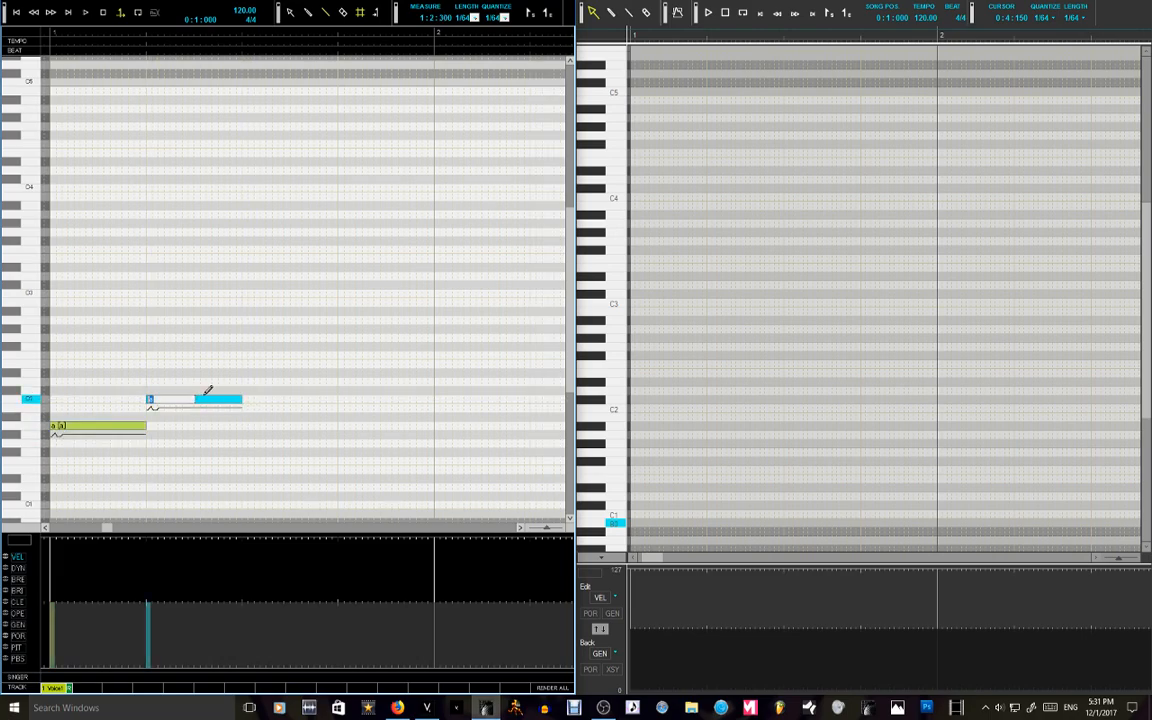
type("so")
key("Return")
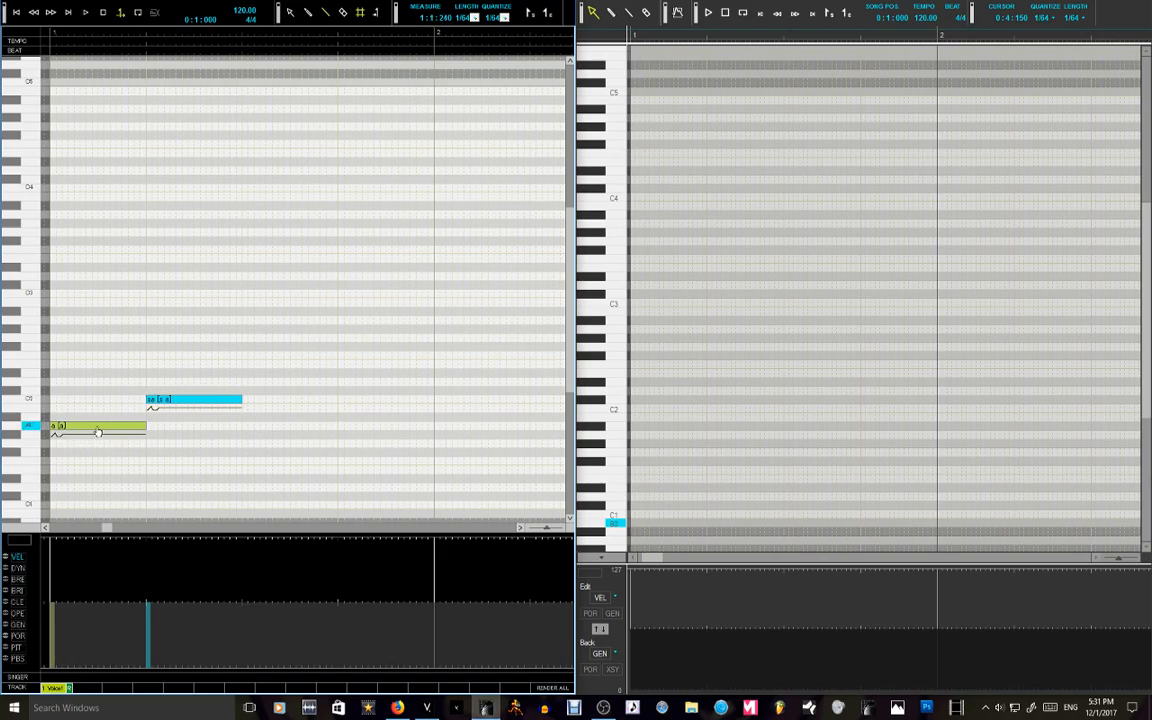
Step: Switch the input language to Japanese and change the two notes' lyrics to か and さ
left_click(1070, 707)
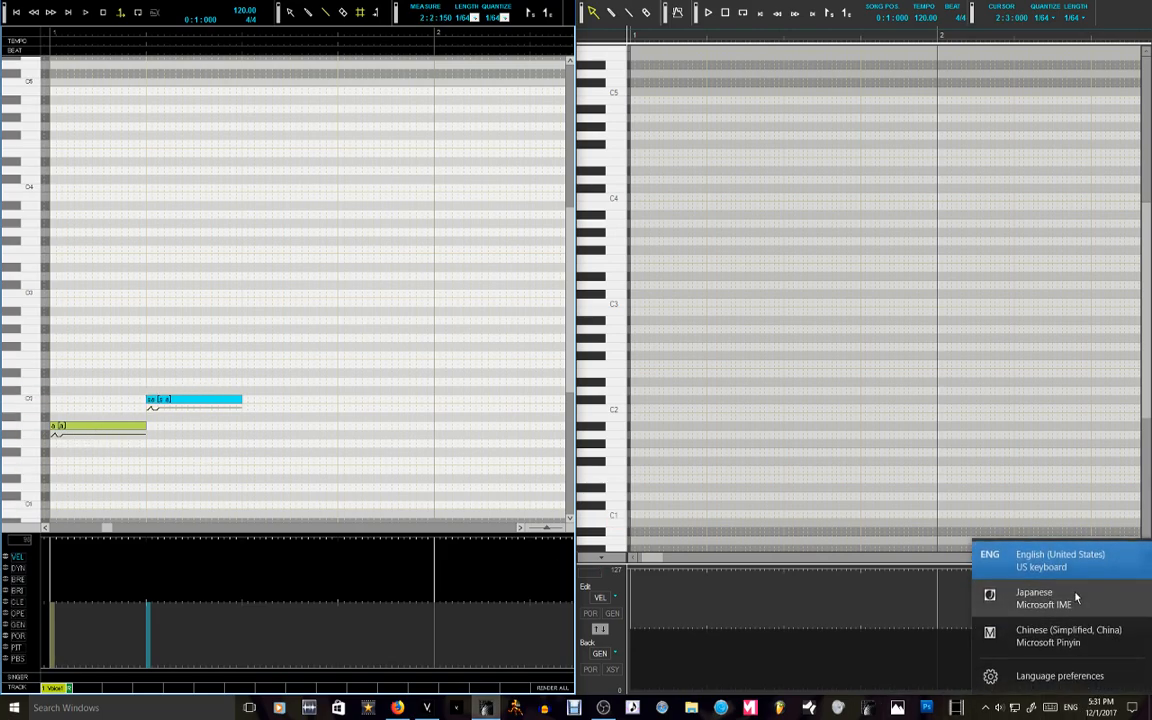
left_click(1029, 600)
left_click(119, 432)
double_click(119, 432)
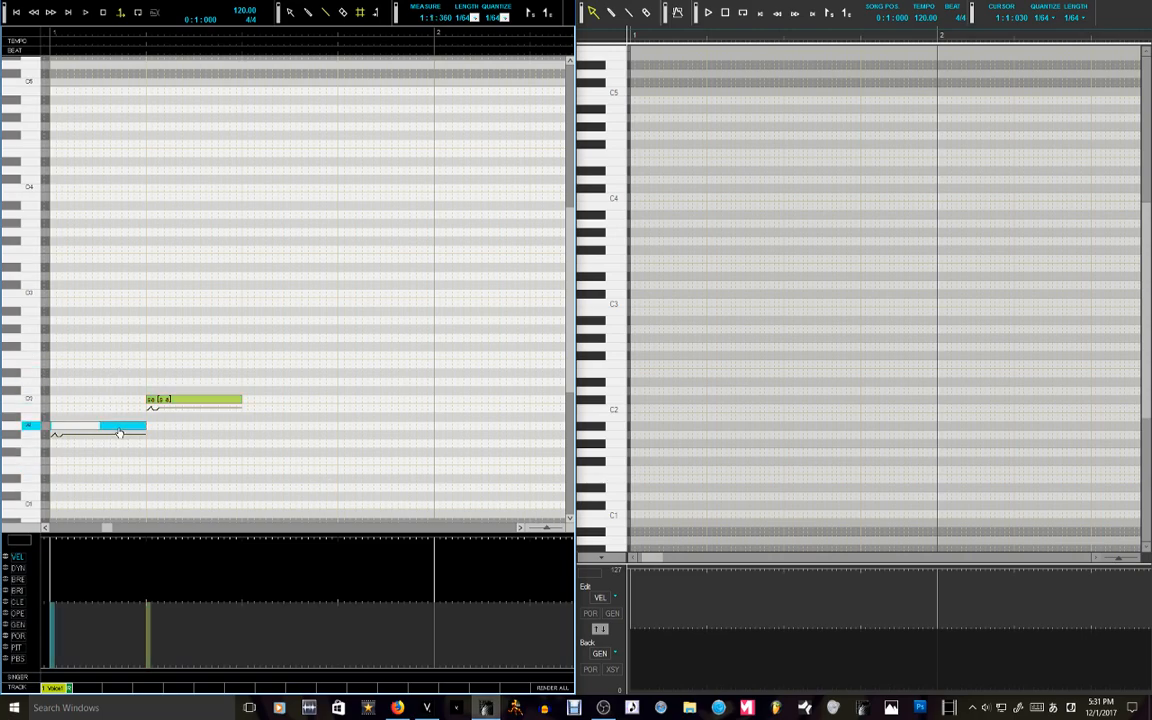
key("Return")
double_click(188, 399)
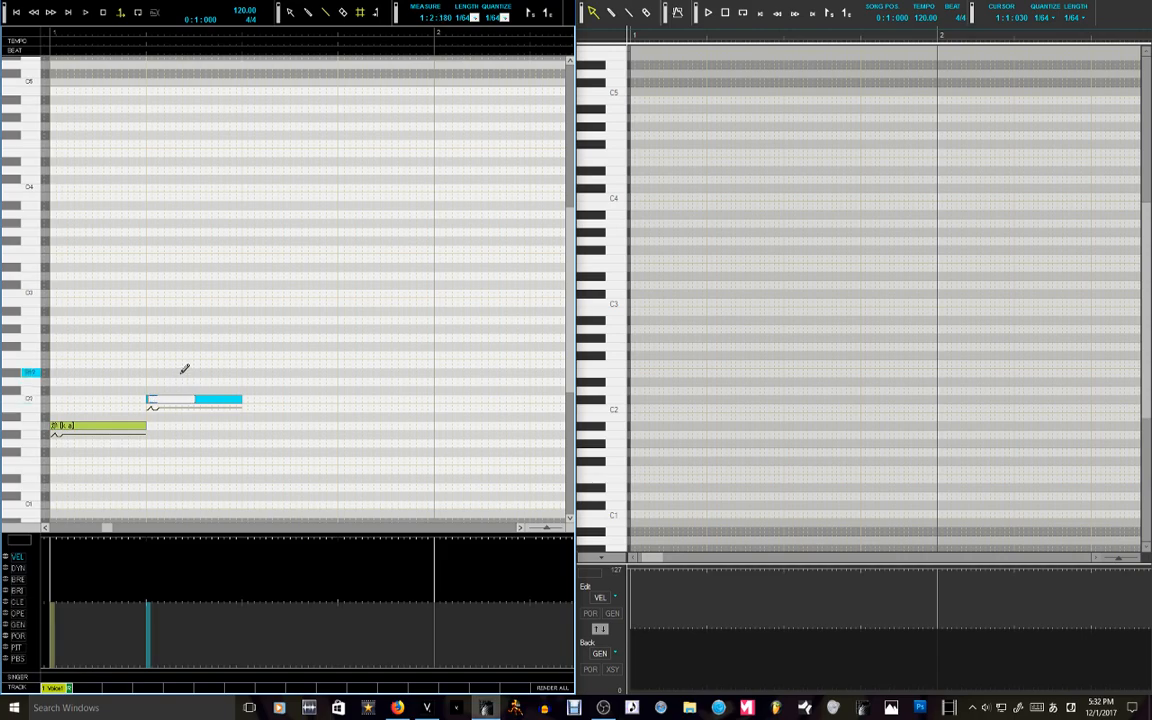
key("Return")
Step: Set the singer to Gackpoid(V2) in the VOCALOID4 editor
right_click(640, 438)
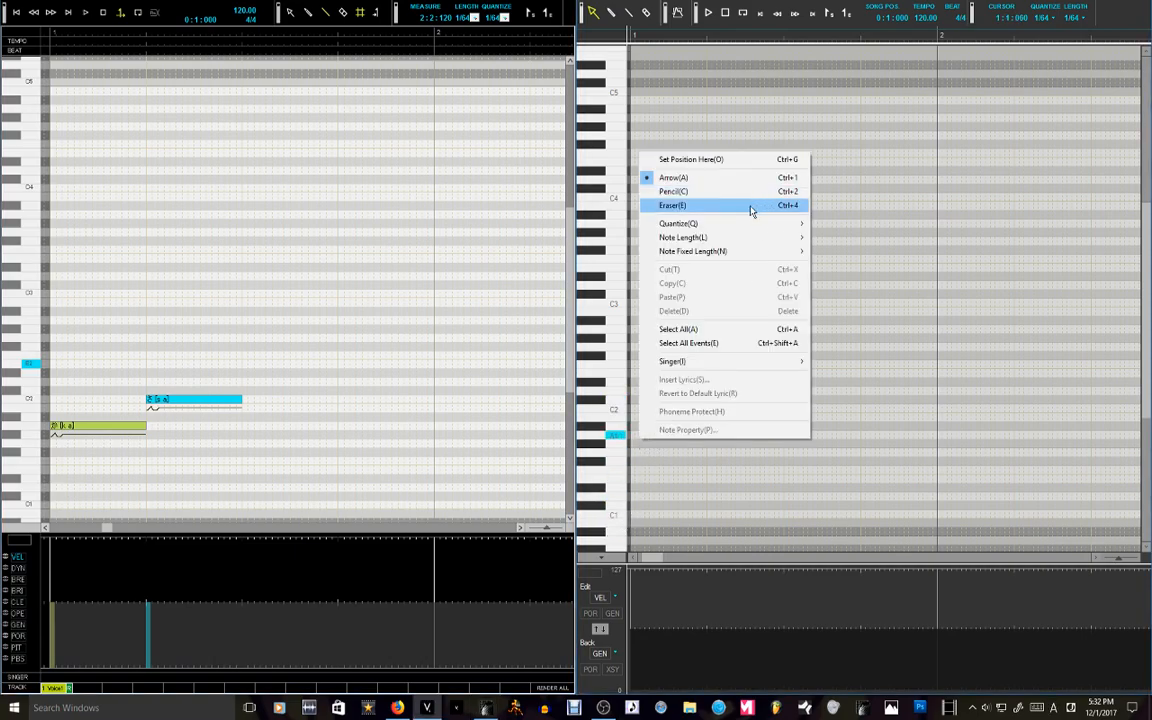
mouse_move(790, 361)
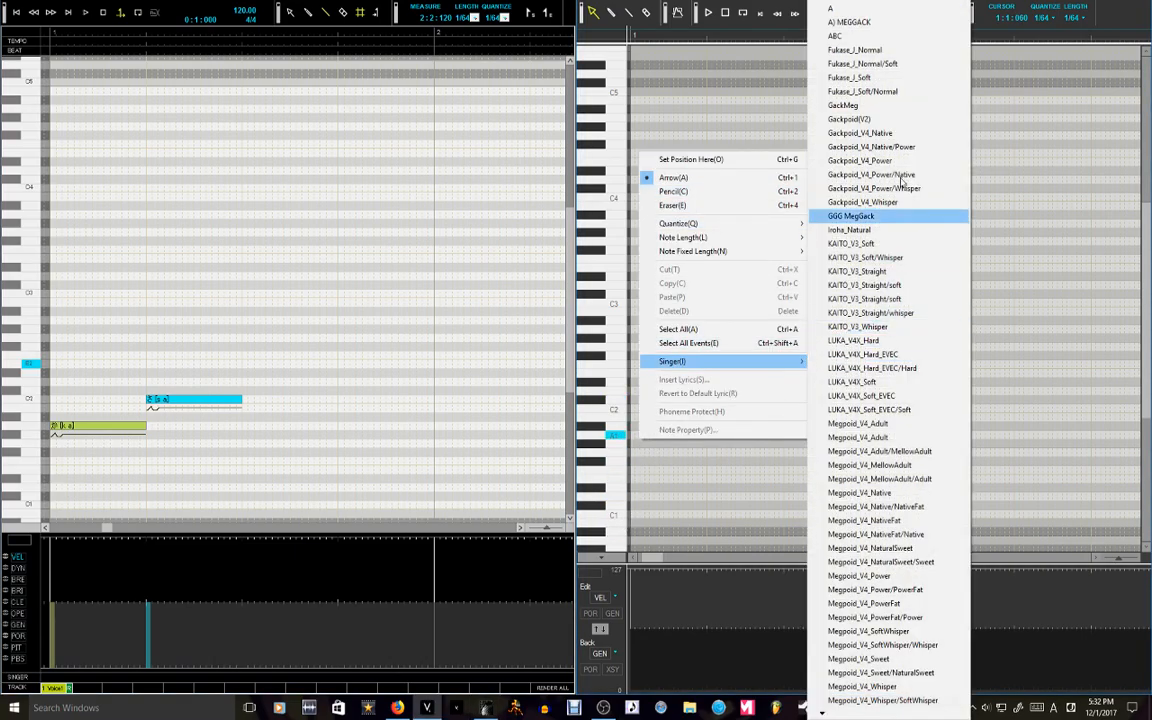
left_click(896, 118)
Step: Draw a quarter note on A1 at the start of measure 1 with the Pencil and set its lyric to か
right_click(645, 440)
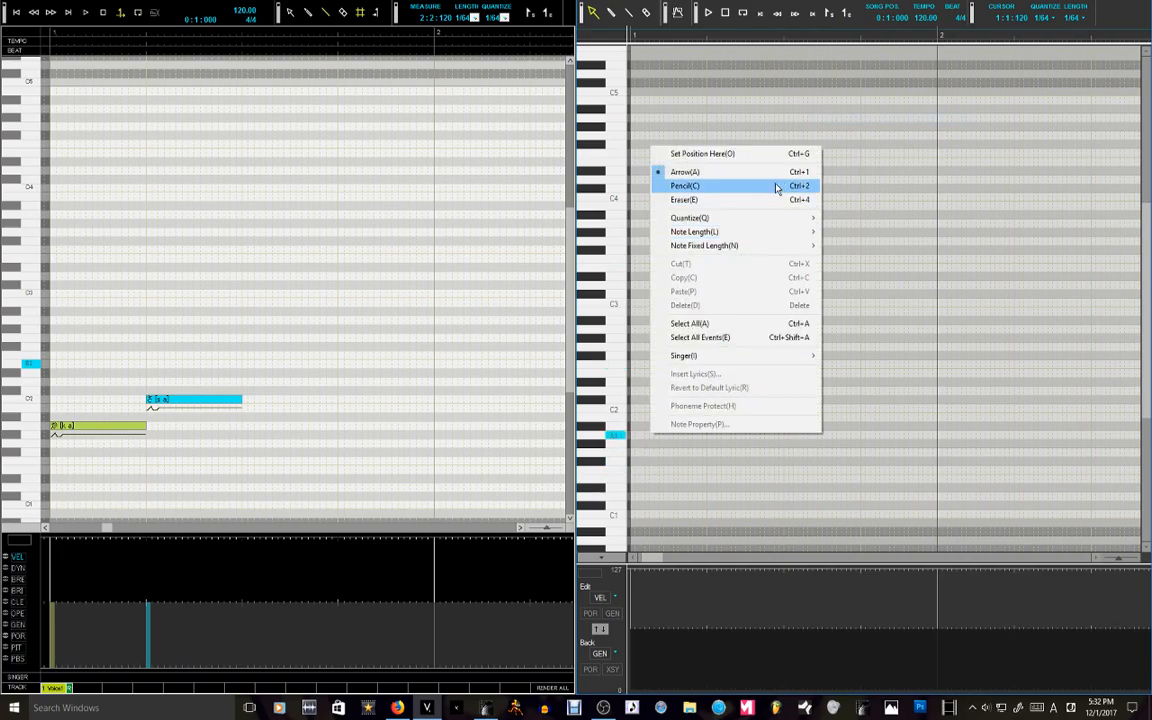
left_click(776, 188)
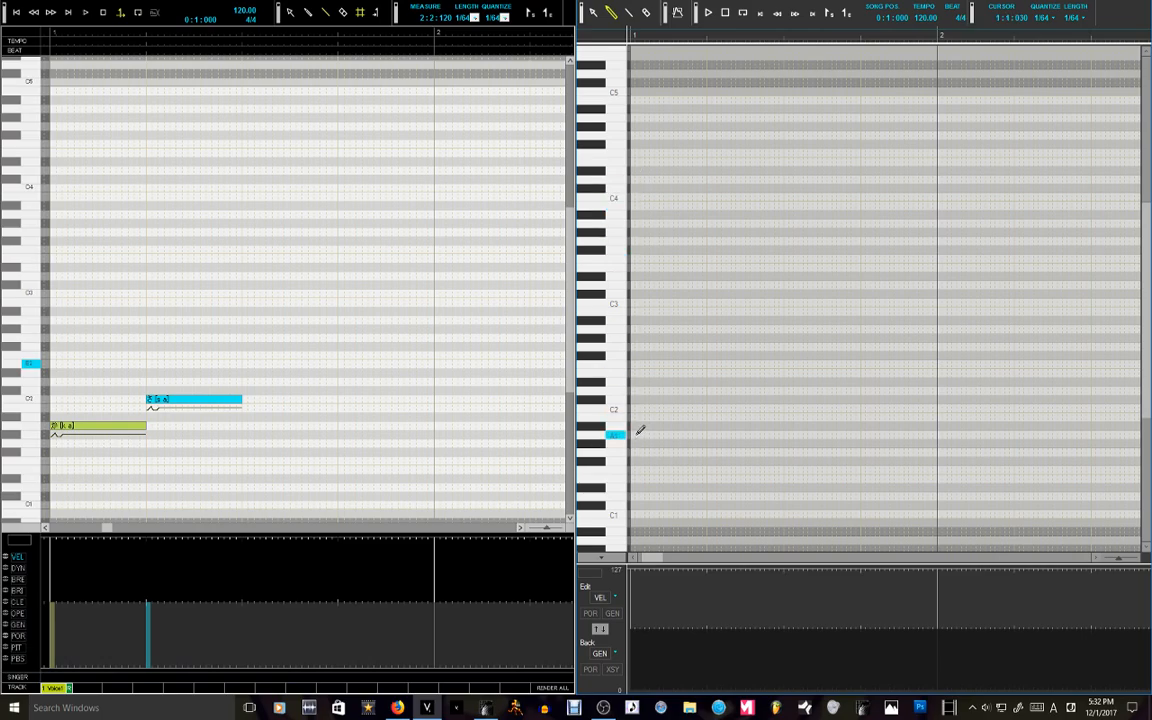
mouse_move(634, 432)
left_mouse_down()
mouse_move(707, 430)
mouse_move(716, 442)
mouse_move(700, 441)
left_mouse_up()
type("ka")
key("Return")
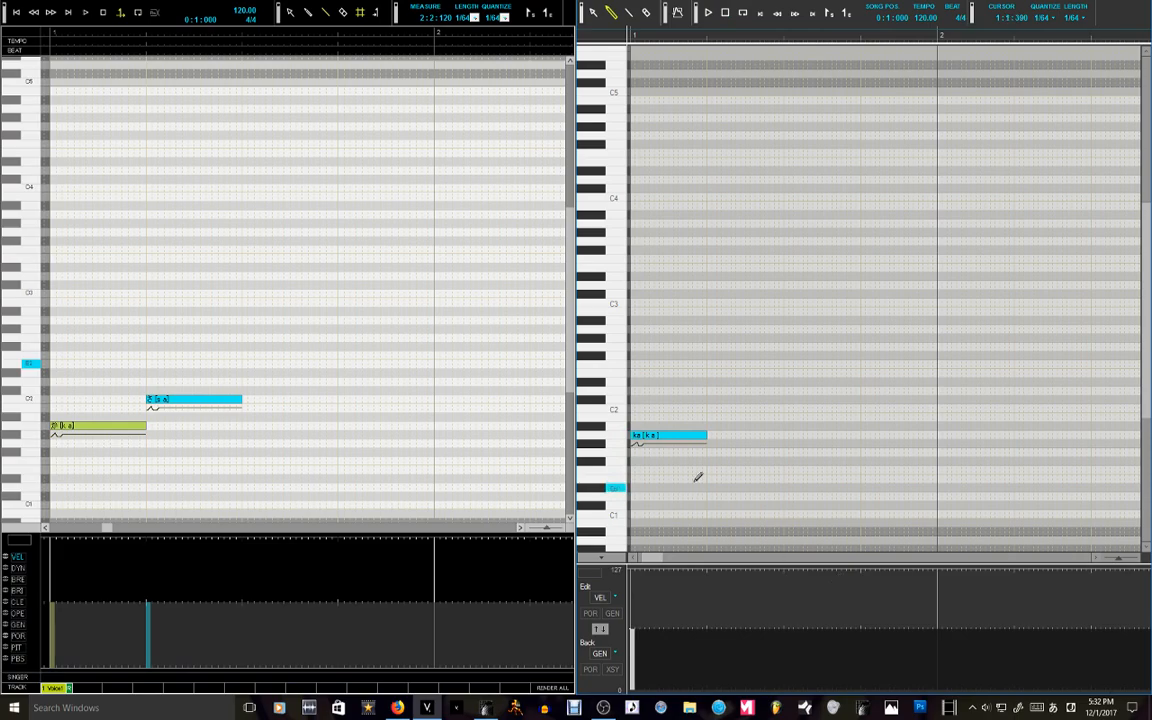
double_click(657, 437)
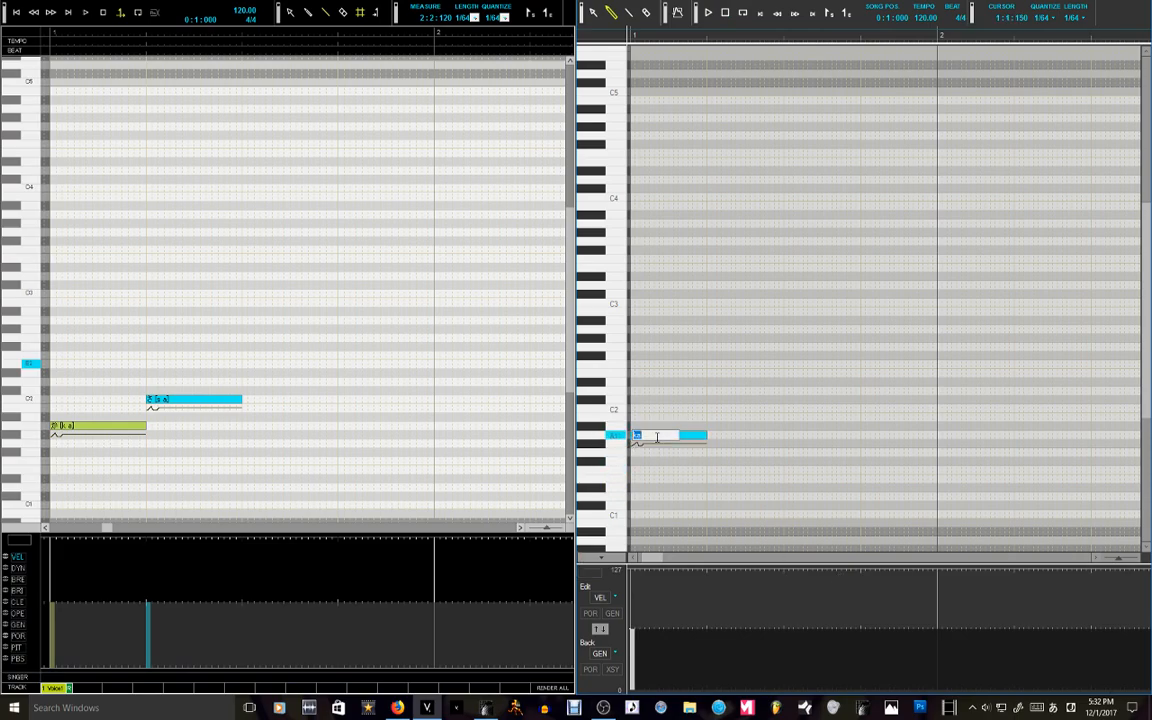
type("fi")
key("Return")
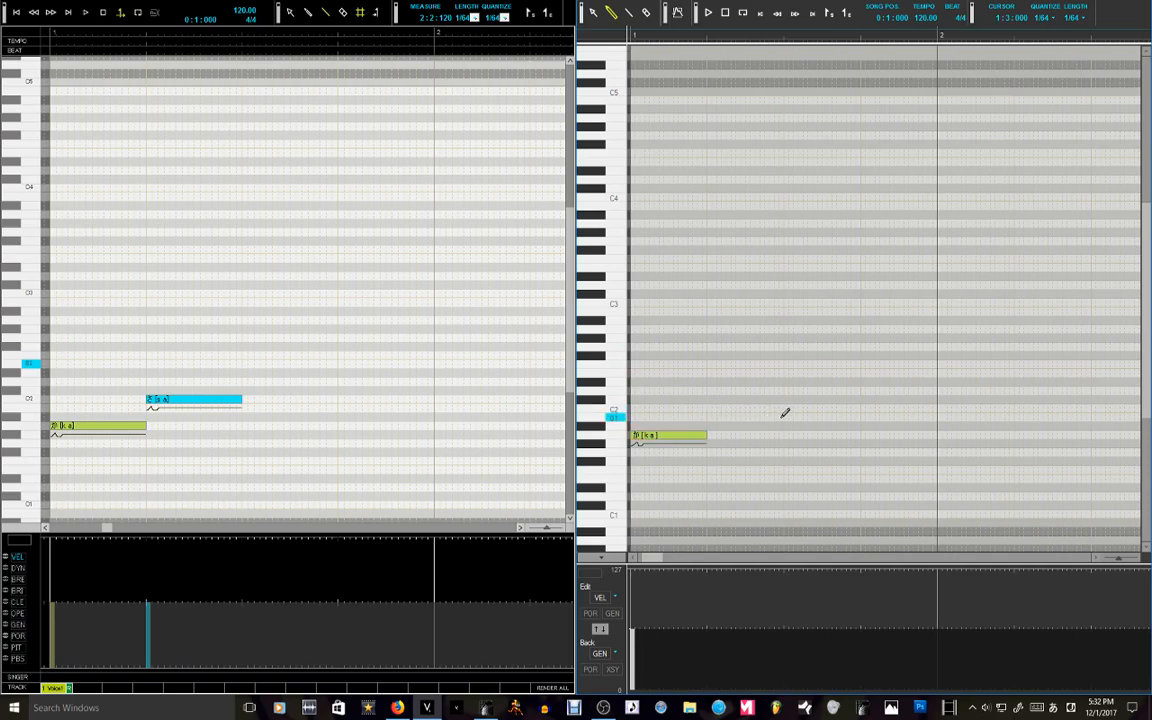
Step: Draw a quarter note on C2 directly after the か note and set its lyric to さ
mouse_move(712, 404)
left_mouse_down()
mouse_move(805, 406)
mouse_move(784, 410)
left_mouse_up()
double_click(743, 411)
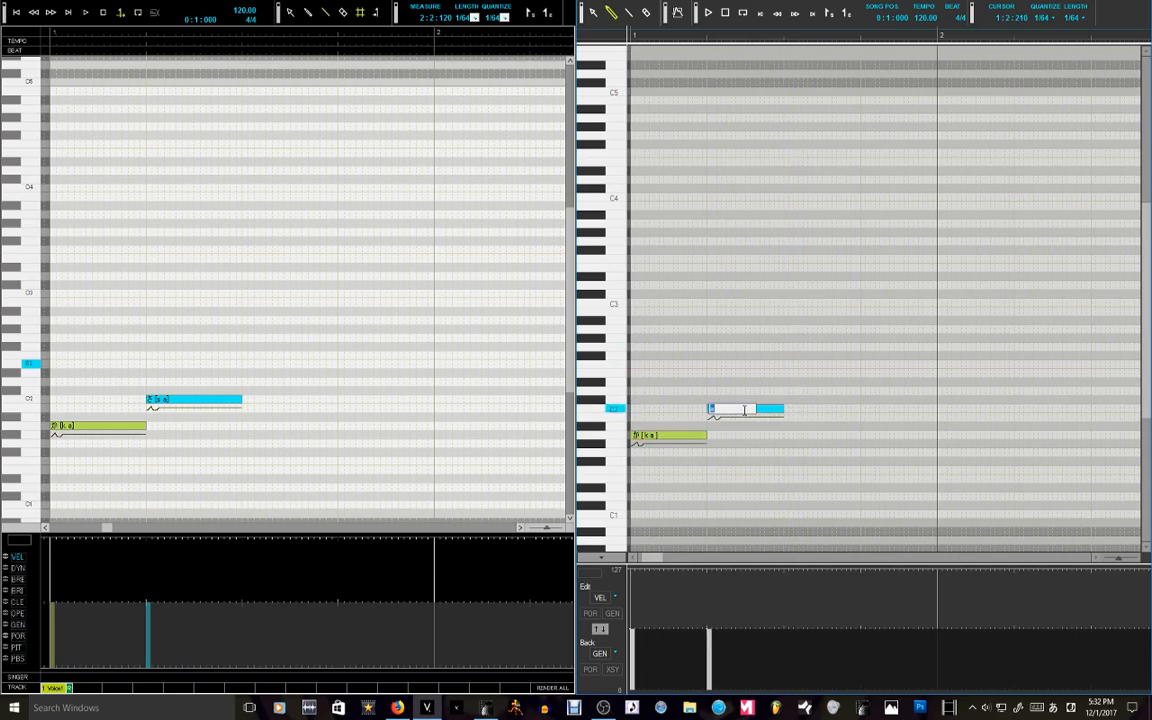
key("Return")
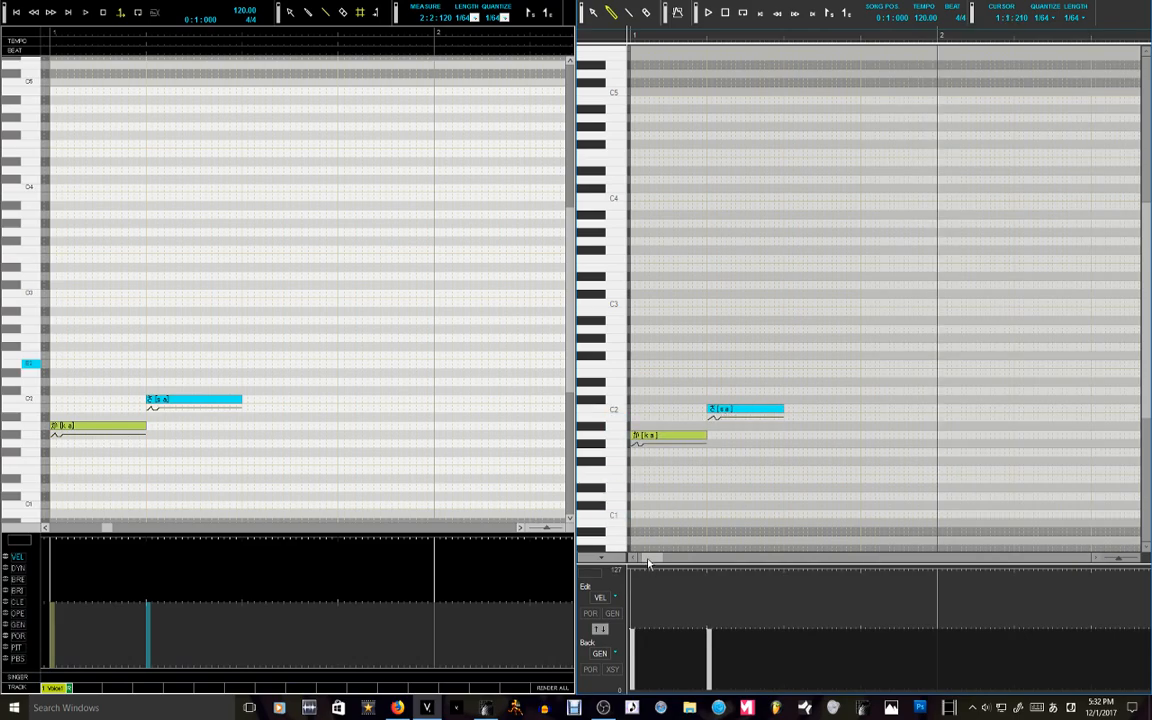
Step: Play back the か and さ notes from just before measure 1
left_click_drag(648, 561, 645, 561)
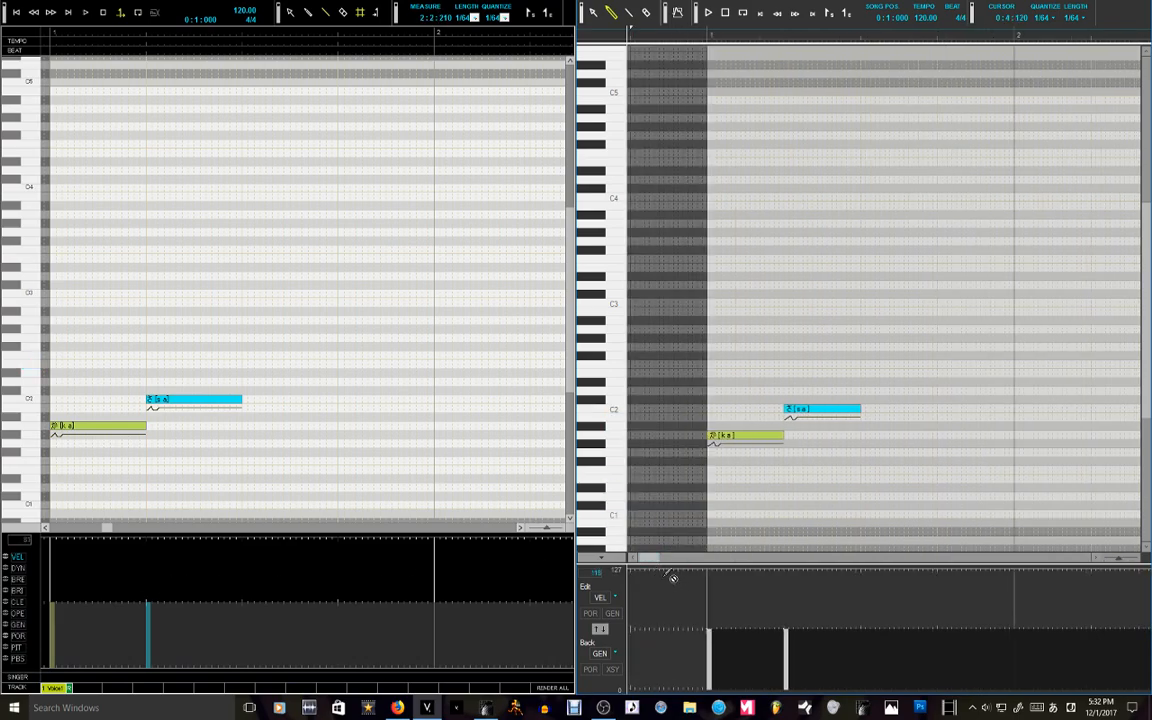
left_click_drag(1120, 563, 1123, 563)
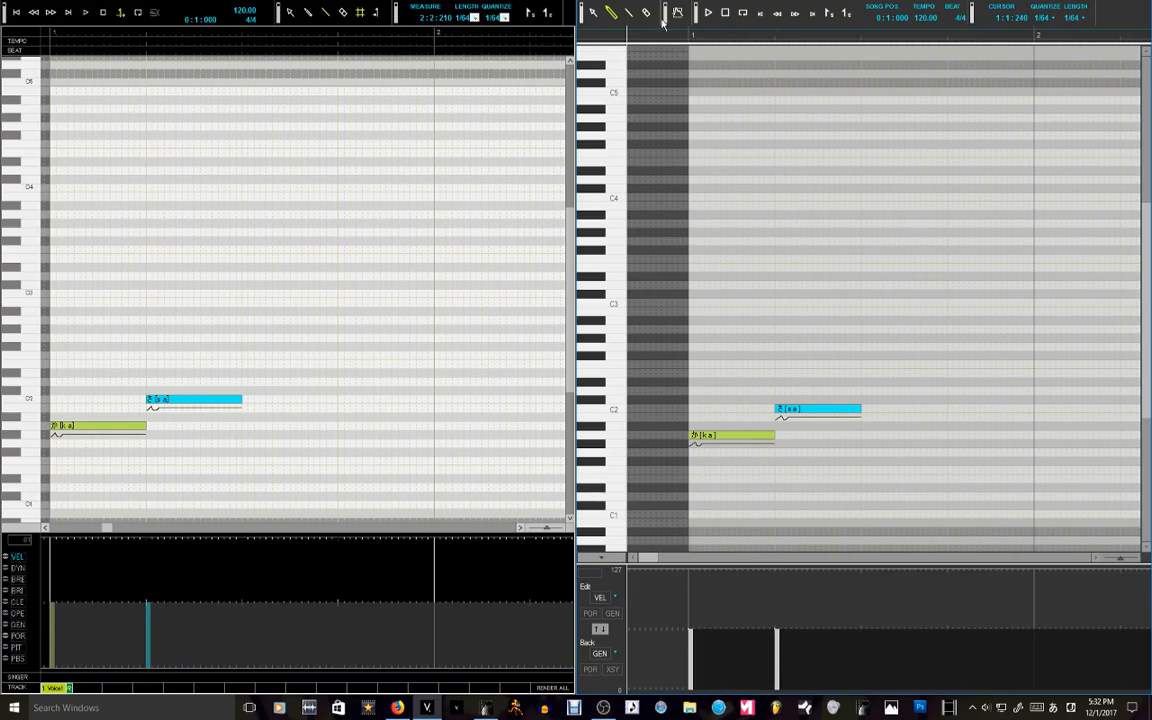
key("space")
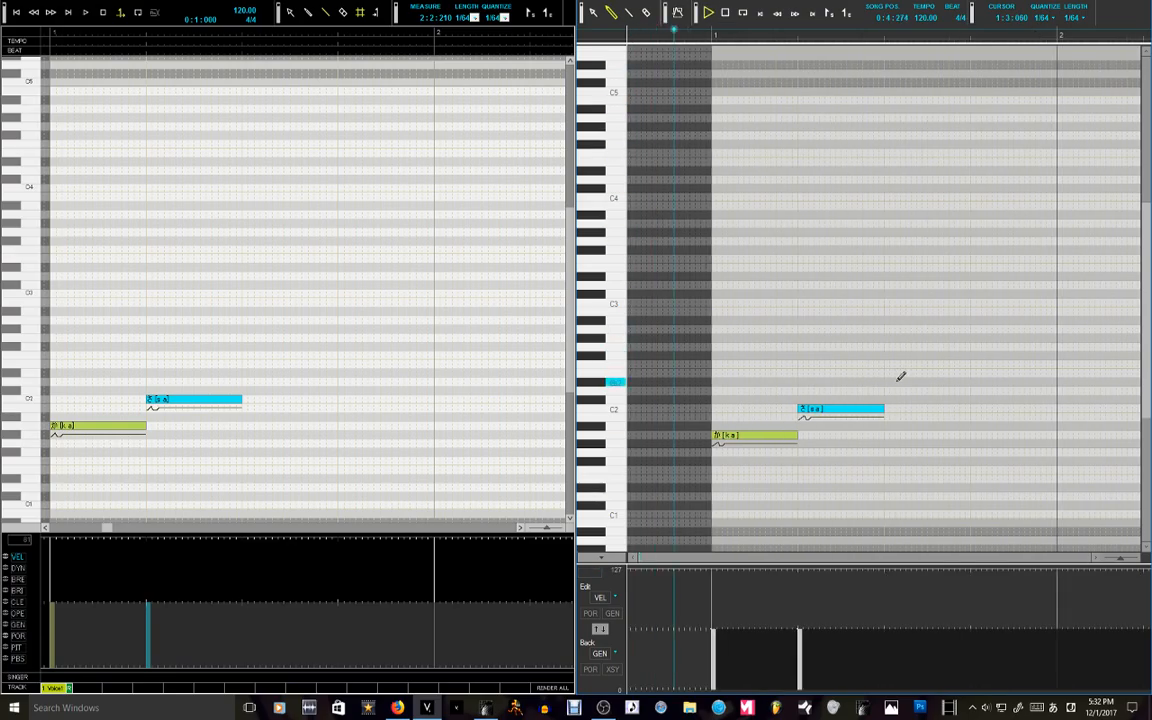
key("space")
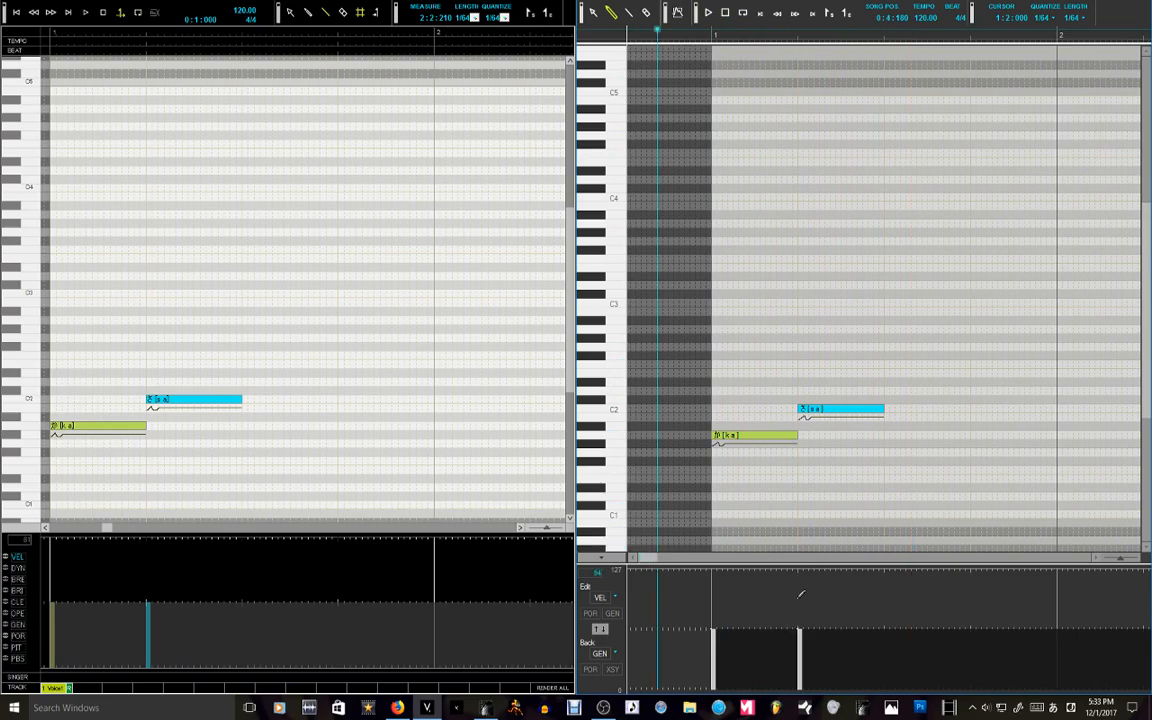
Step: Raise the さ note's velocity to near maximum and play back the two notes
left_click(798, 578)
key("space")
key("space")
Step: Lower the さ note's velocity to nearly zero and play back the two notes
left_click_drag(793, 686, 833, 684)
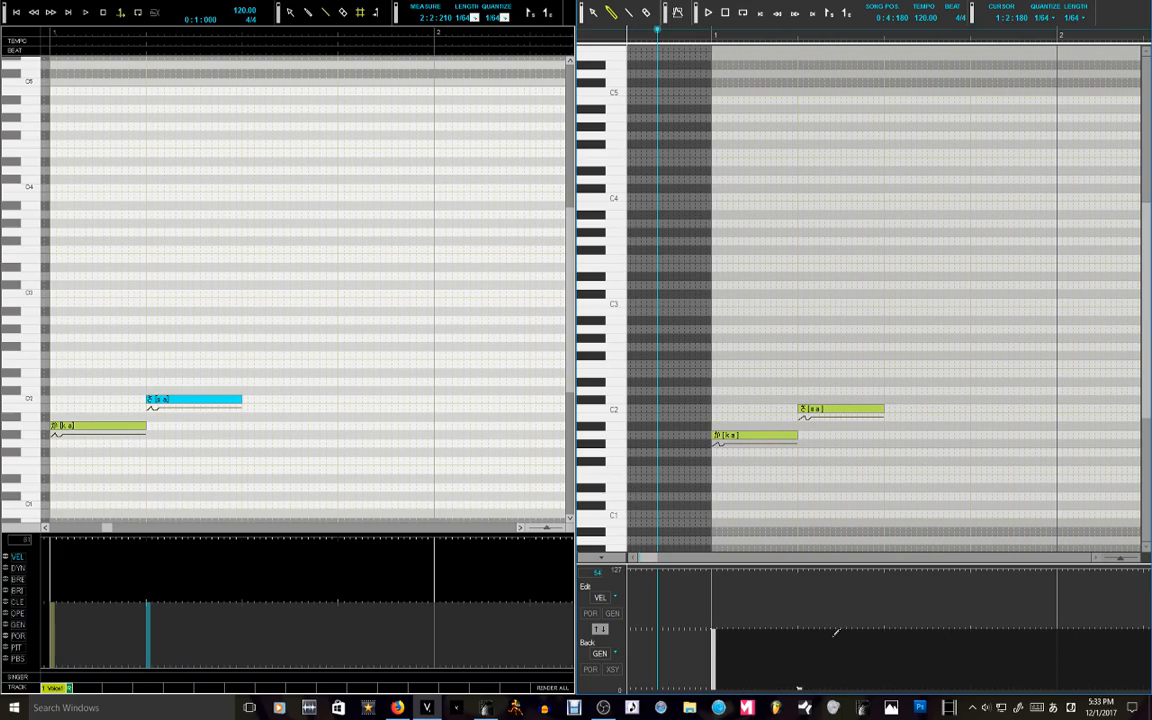
key("space")
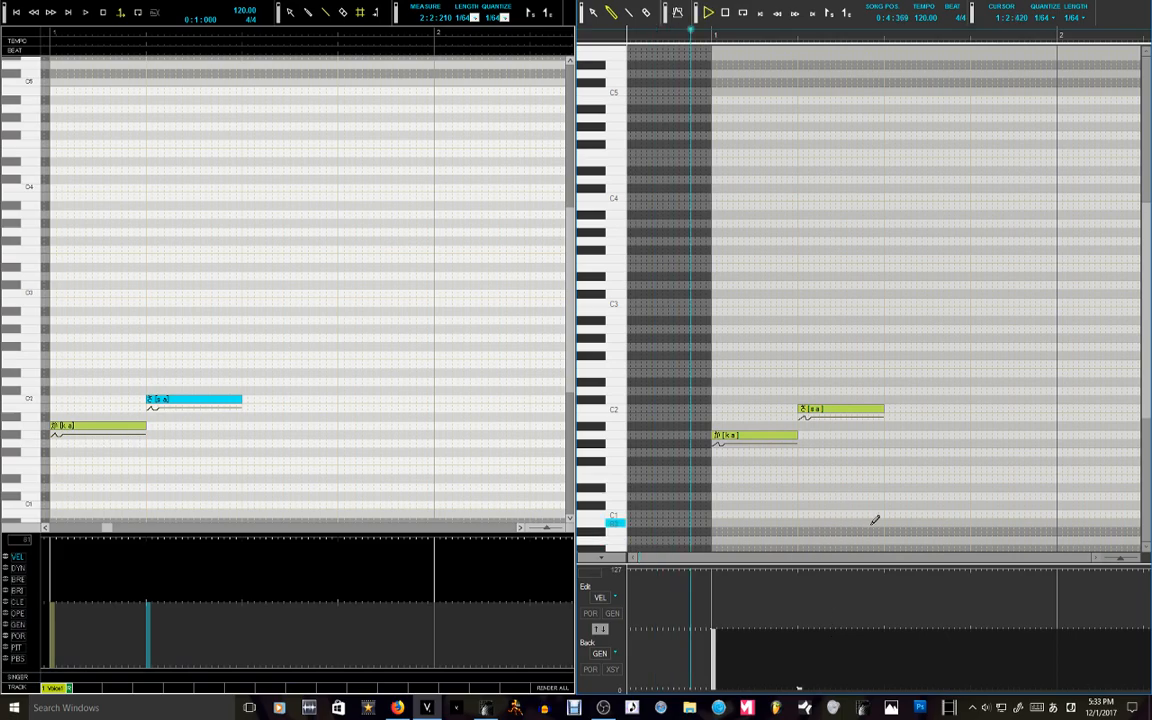
key("space")
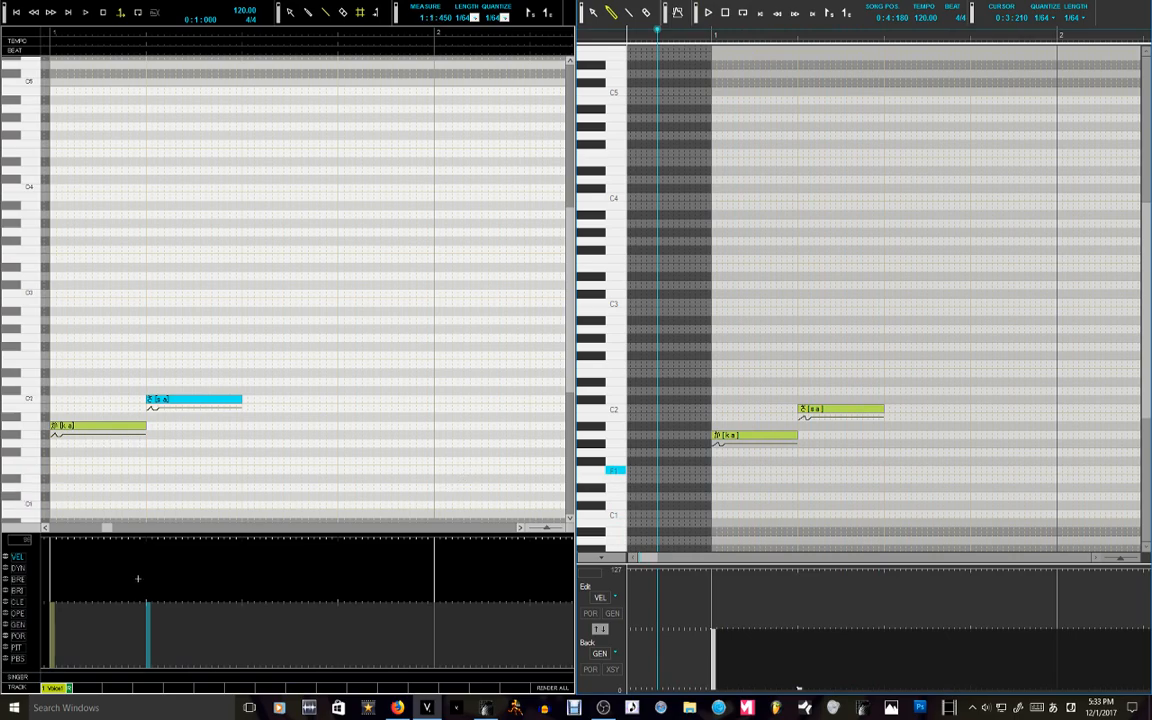
Step: In the VOCALOID2 editor, raise the さ note's velocity to near maximum
left_click_drag(105, 528, 107, 537)
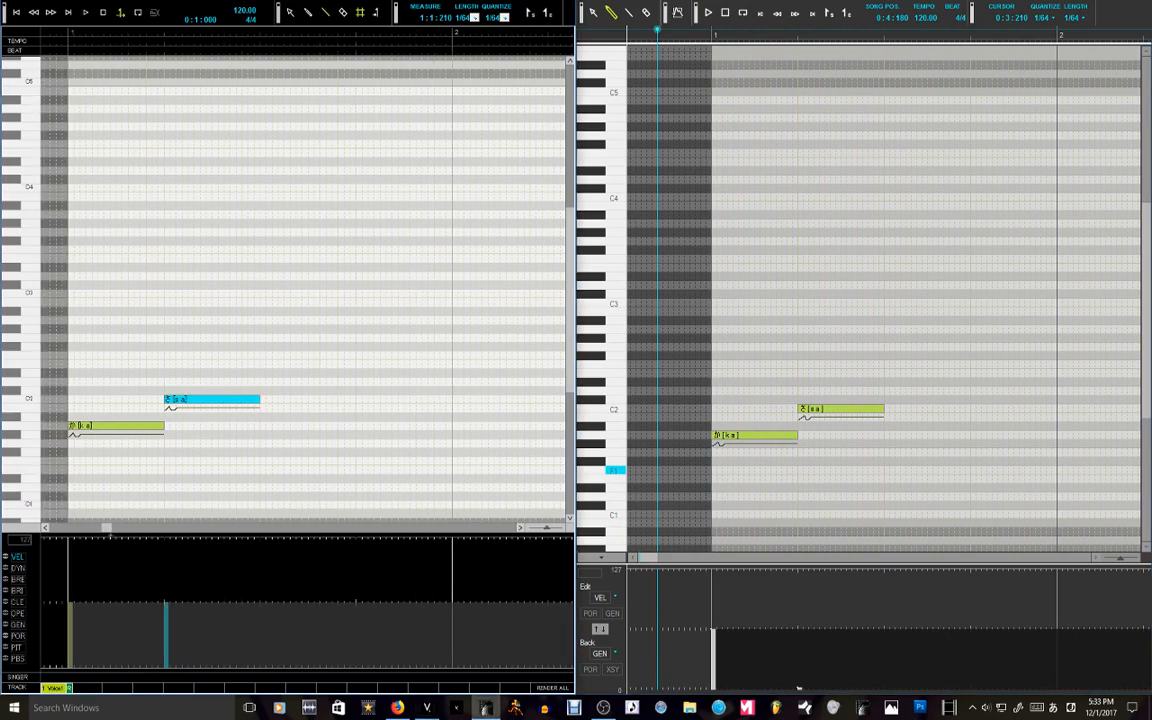
left_click_drag(187, 544, 188, 543)
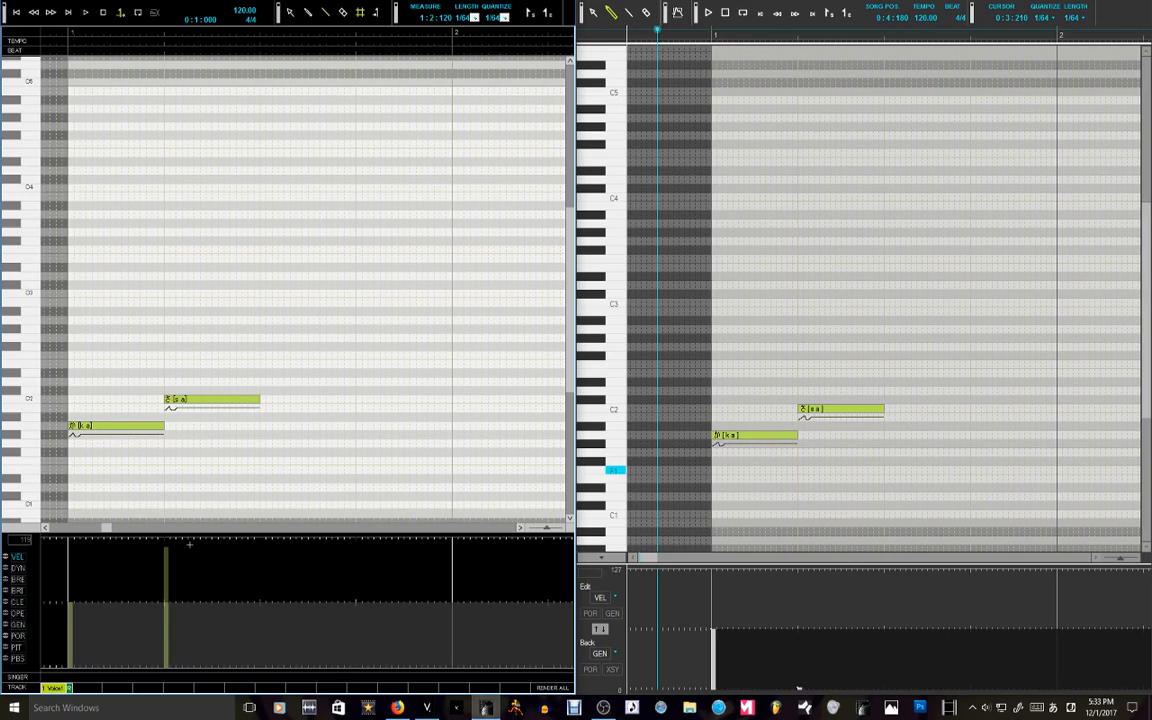
Step: Play back the か and さ notes in the VOCALOID2 editor from just before measure 1
left_click(50, 33)
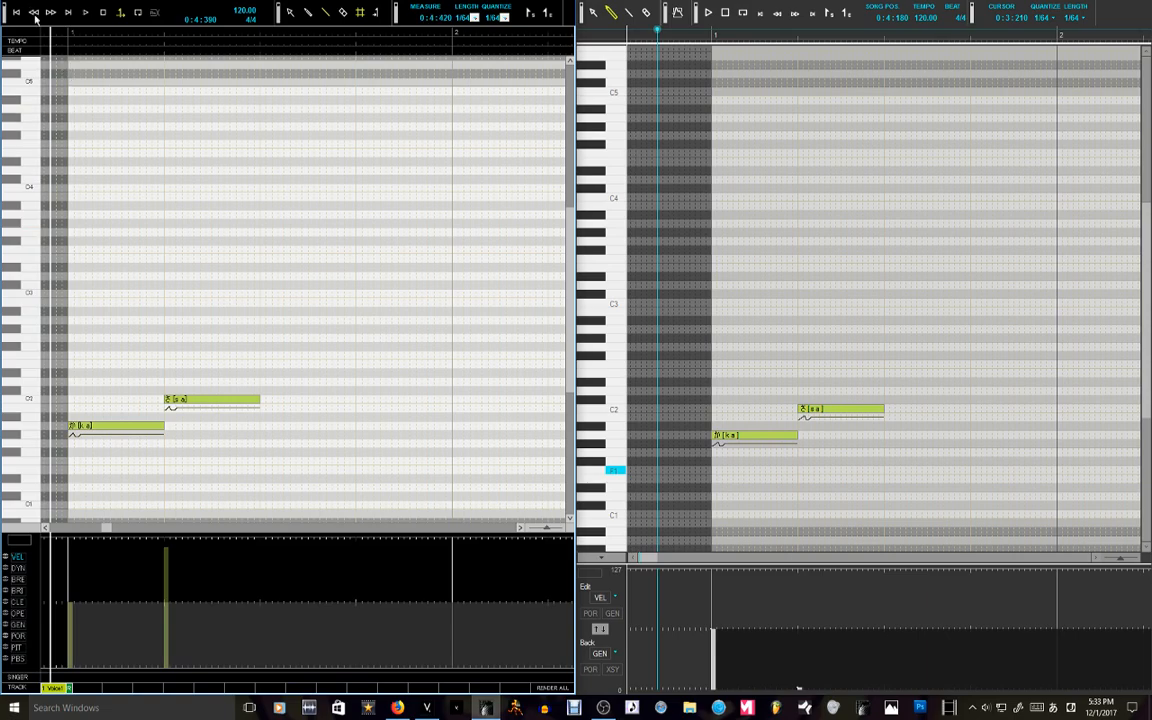
left_click(83, 12)
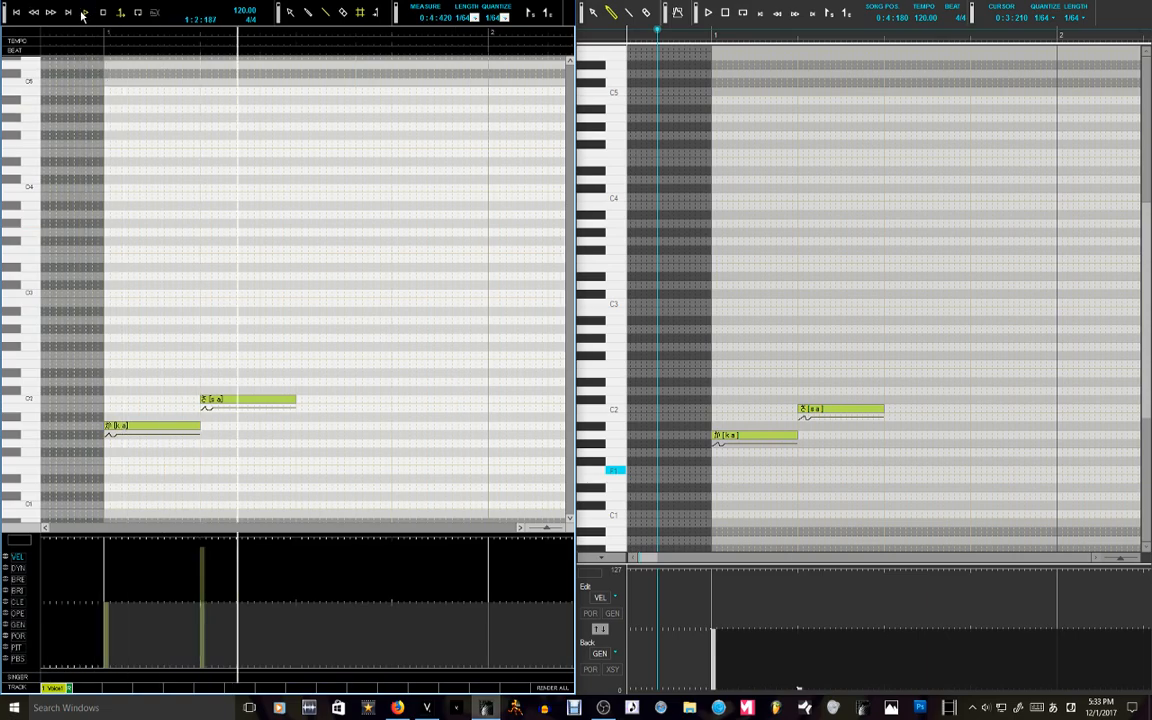
Step: Lower the さ note's velocity to nearly zero and play back the notes from just before measure 1
left_click(87, 35)
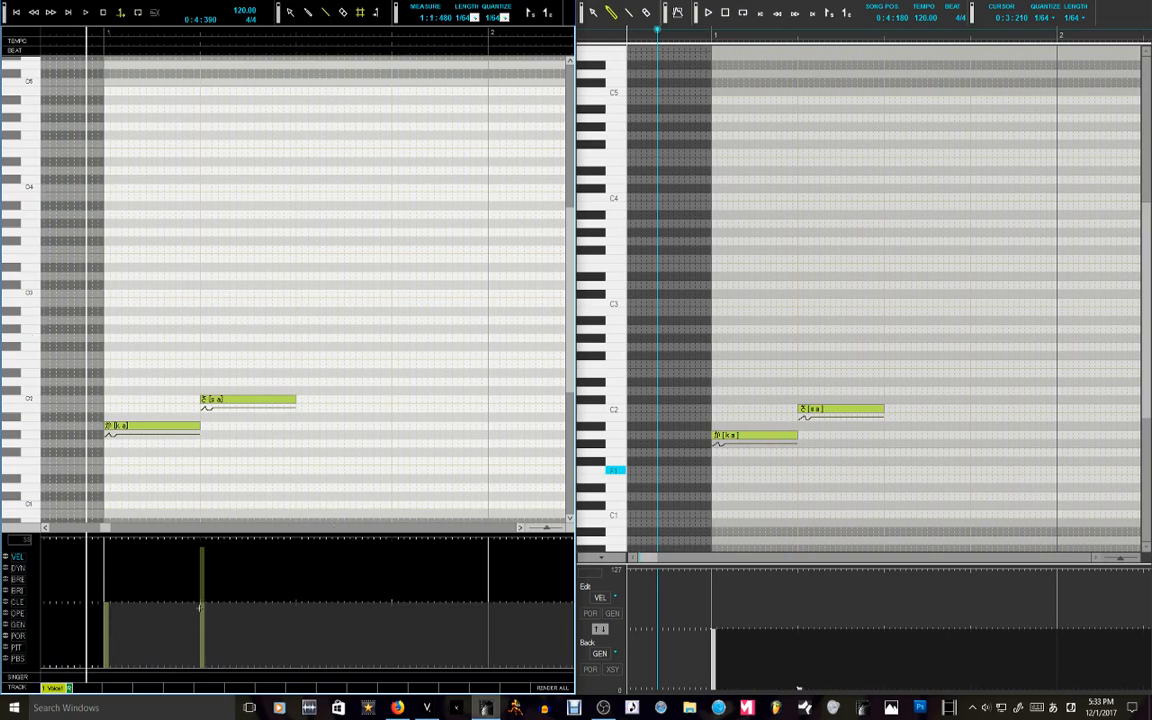
left_click_drag(195, 600, 272, 668)
left_click(84, 13)
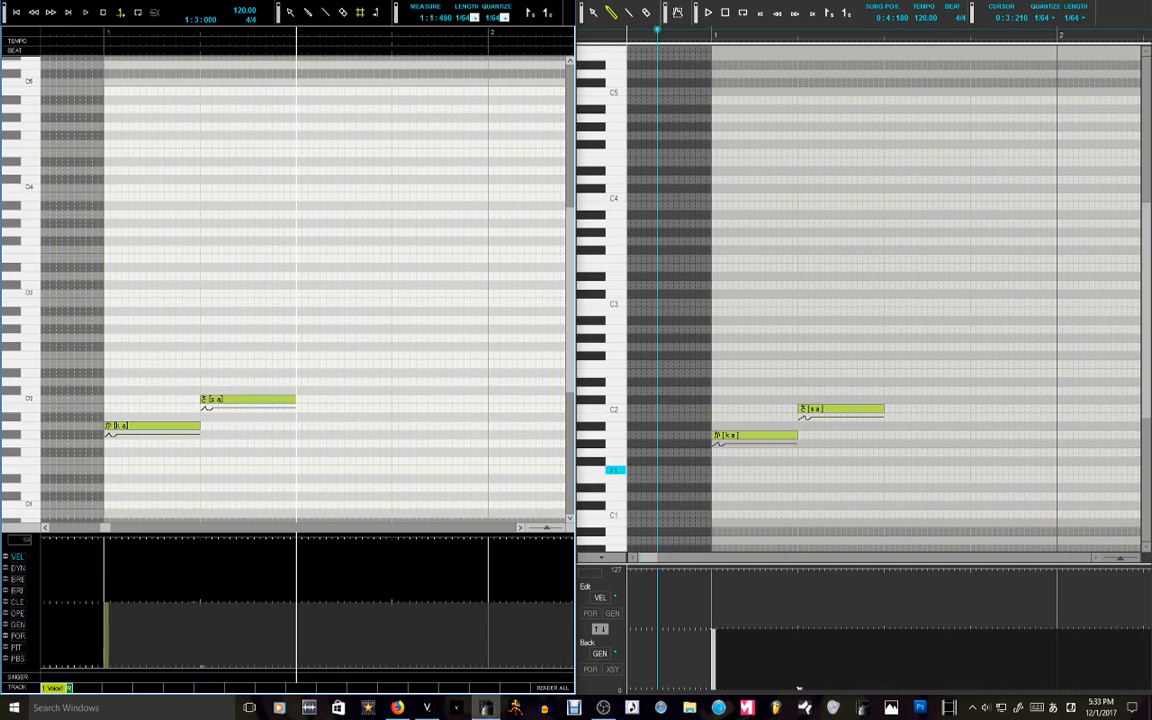
Step: Return the さ note's velocity to the middle level and draw a short A1 note over the end of the か note
left_click_drag(212, 601, 201, 601)
left_click(176, 428)
mouse_move(199, 427)
left_mouse_down()
mouse_move(162, 430)
mouse_move(200, 430)
left_mouse_up()
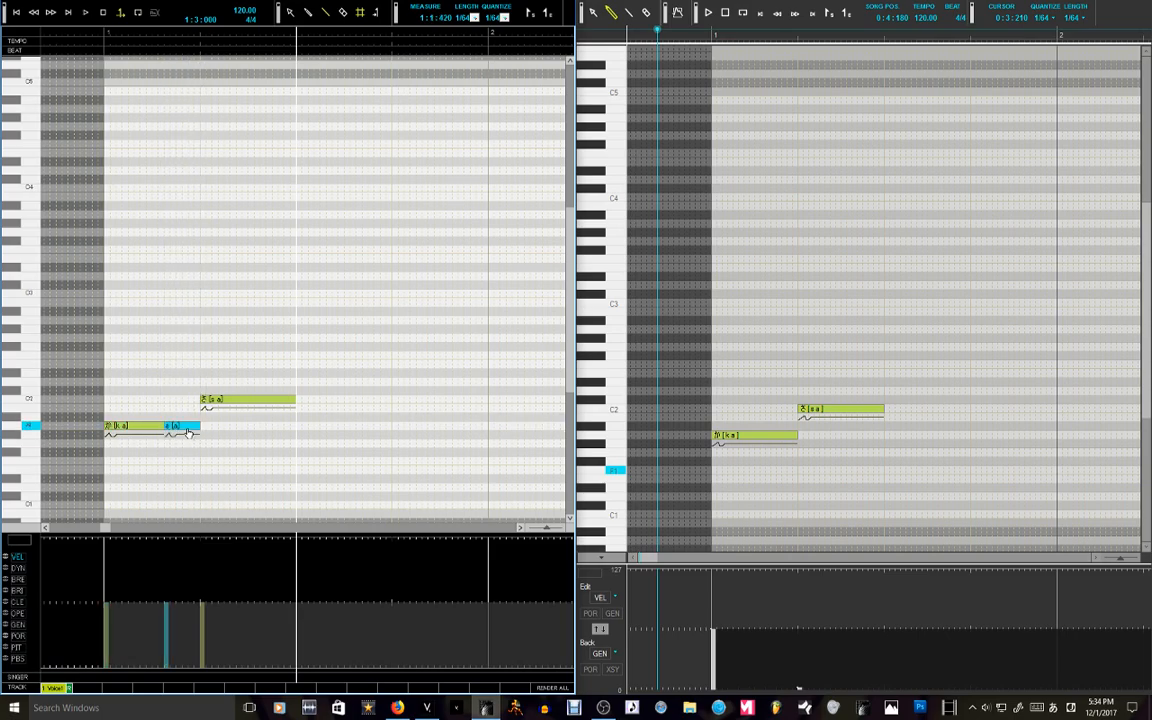
Step: Replace the phoneme of the short A1 note in its note properties and play back the phrase
right_click(189, 432)
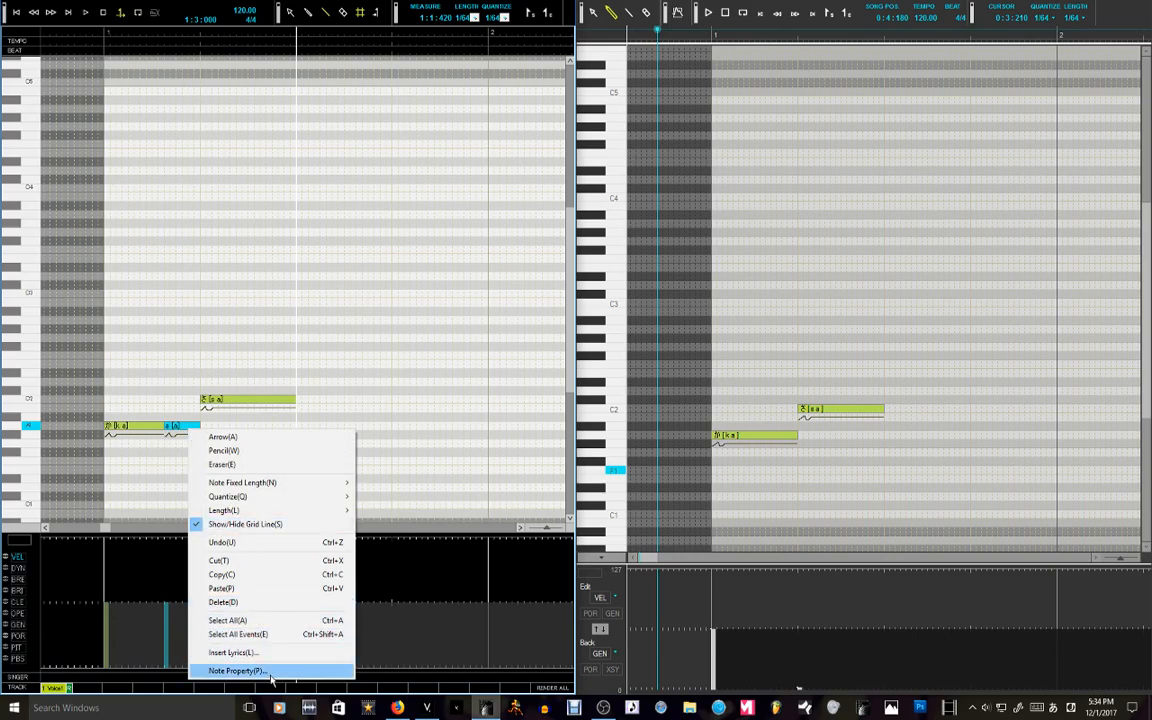
left_click(240, 669)
double_click(375, 357)
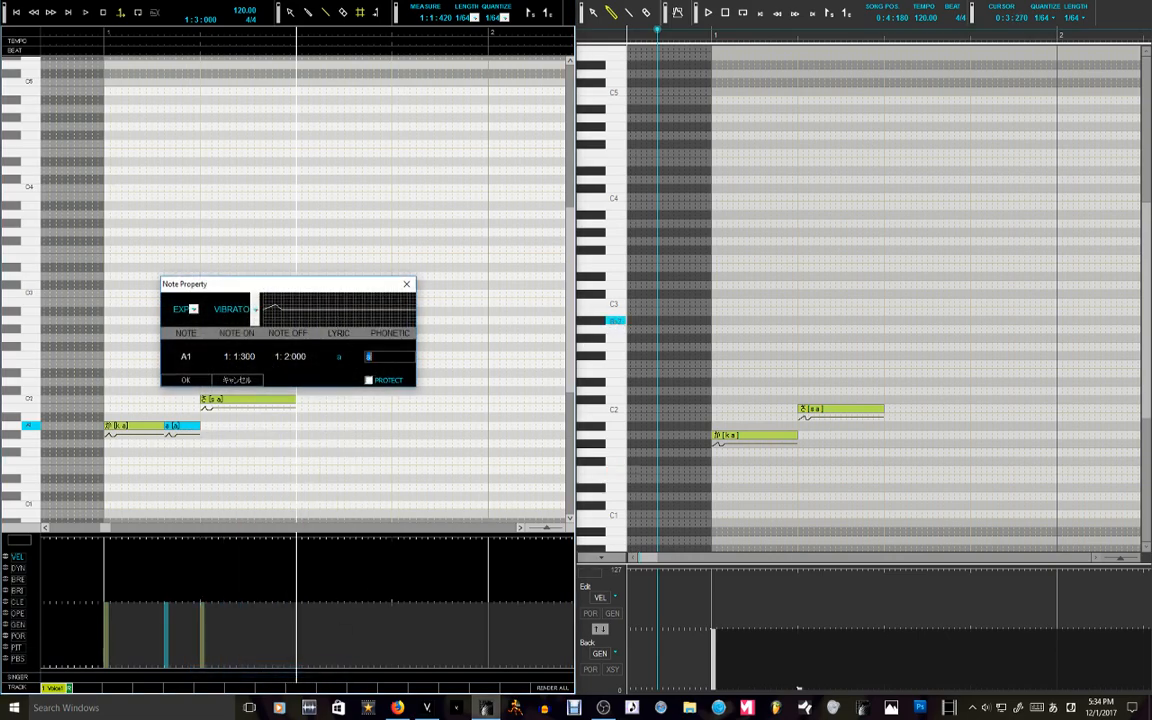
key("BackSpace")
left_click(190, 379)
left_click(94, 33)
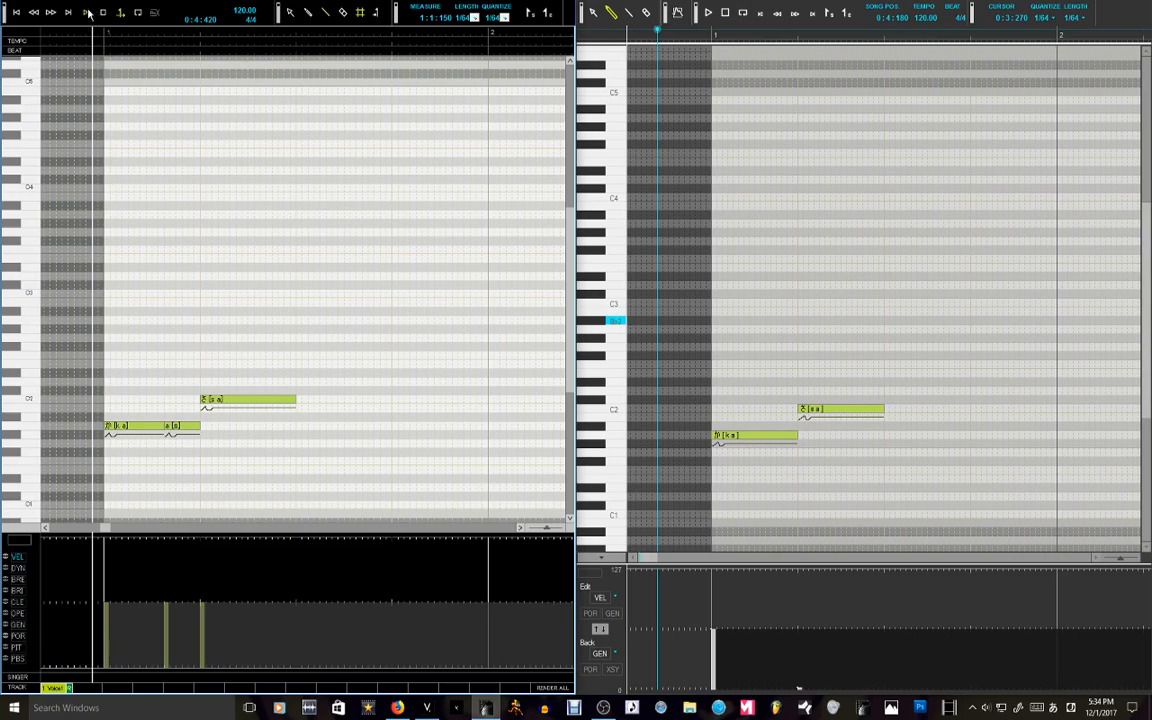
left_click(88, 12)
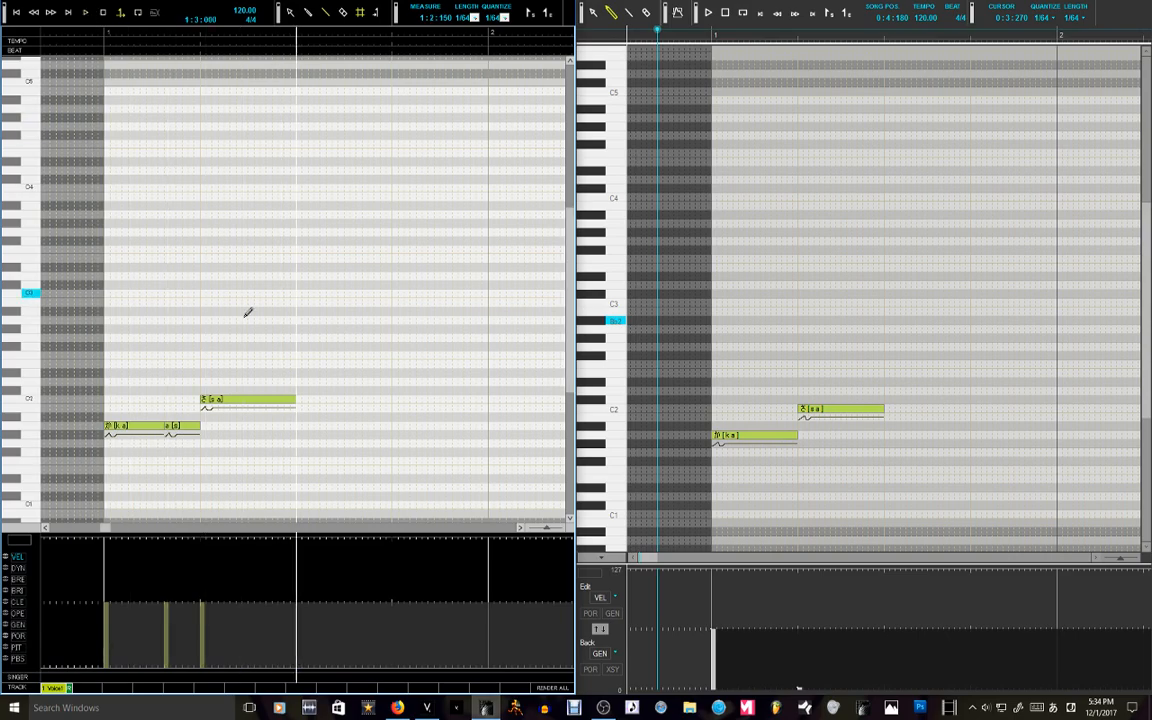
Step: Switch the input method to alphanumeric and set the short A1 note's phoneme to s
right_click(186, 427)
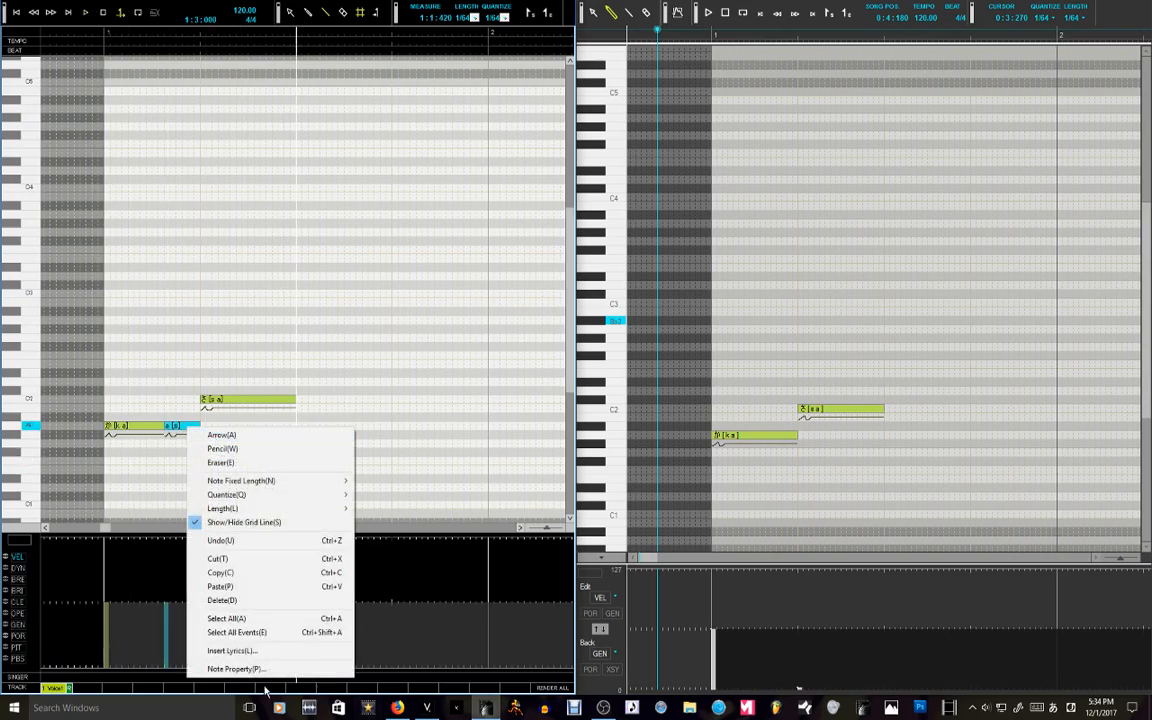
left_click(250, 668)
left_click(1053, 712)
left_click(389, 357)
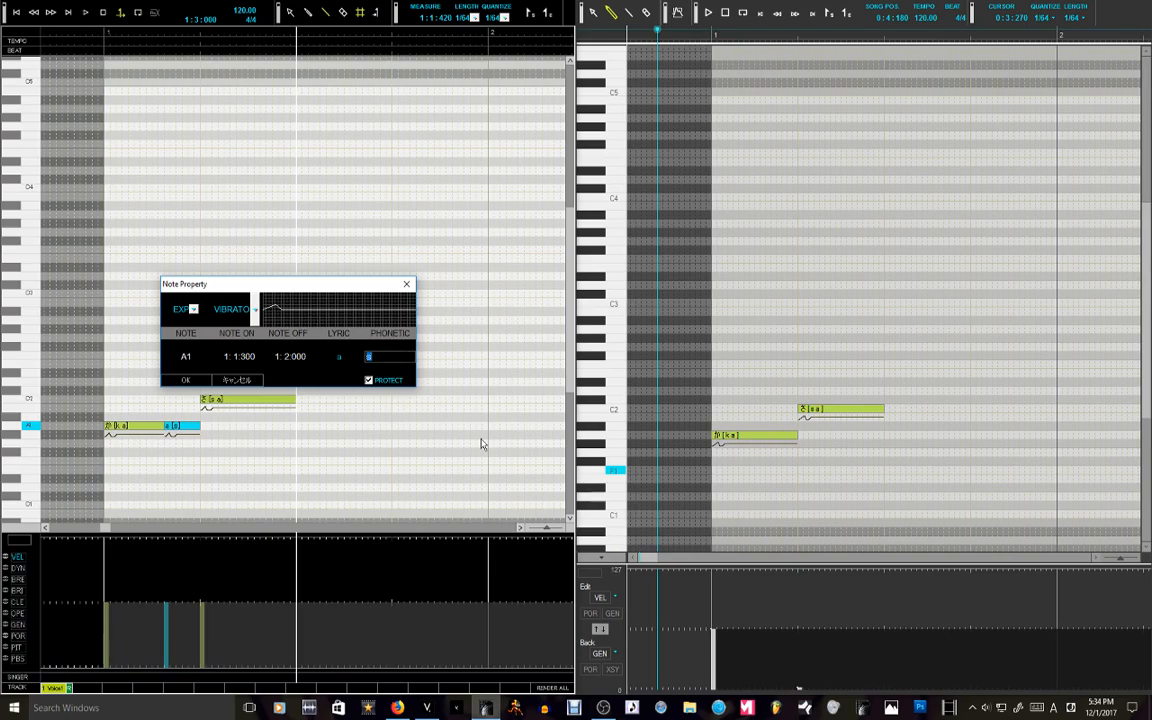
type("s")
key("Return")
left_click(186, 380)
Step: Play back the three-note phrase and return the playhead to just before measure 1
left_click(58, 38)
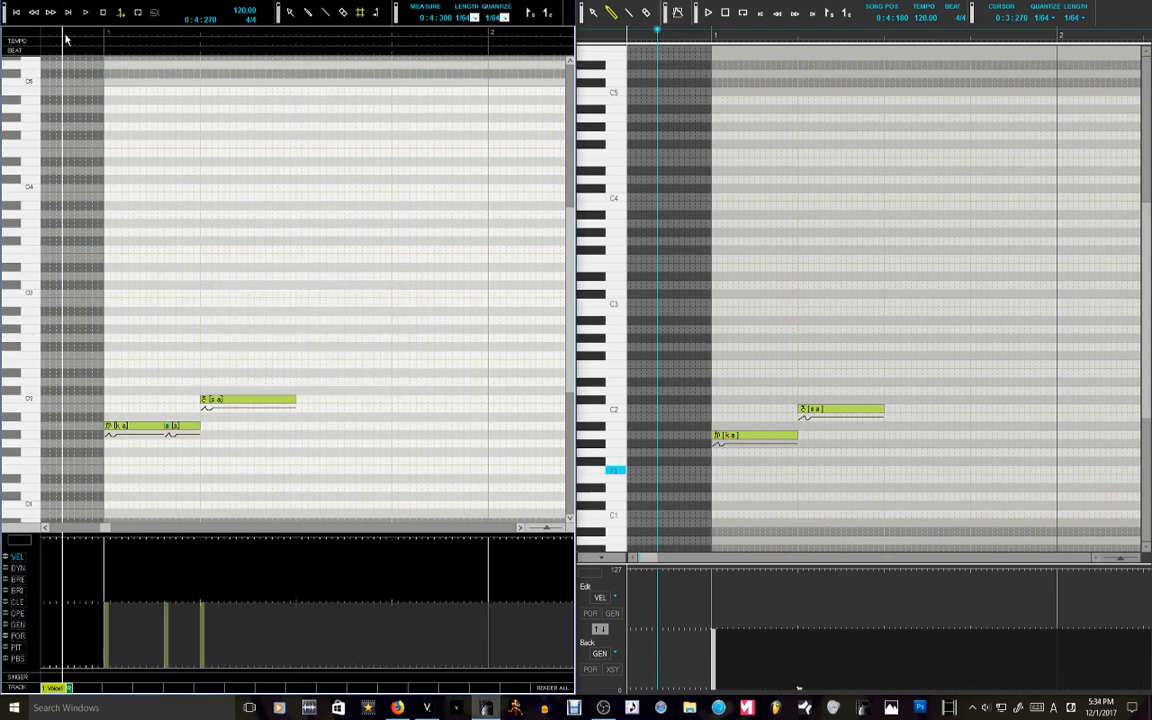
key("space")
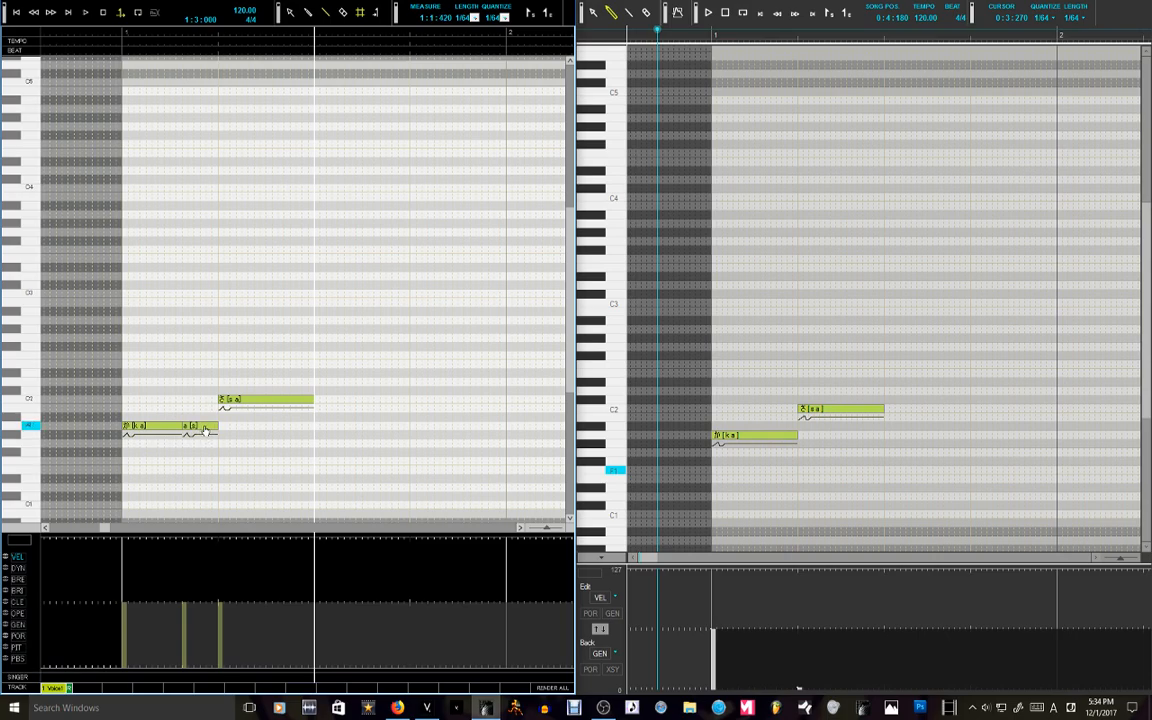
left_click(61, 38)
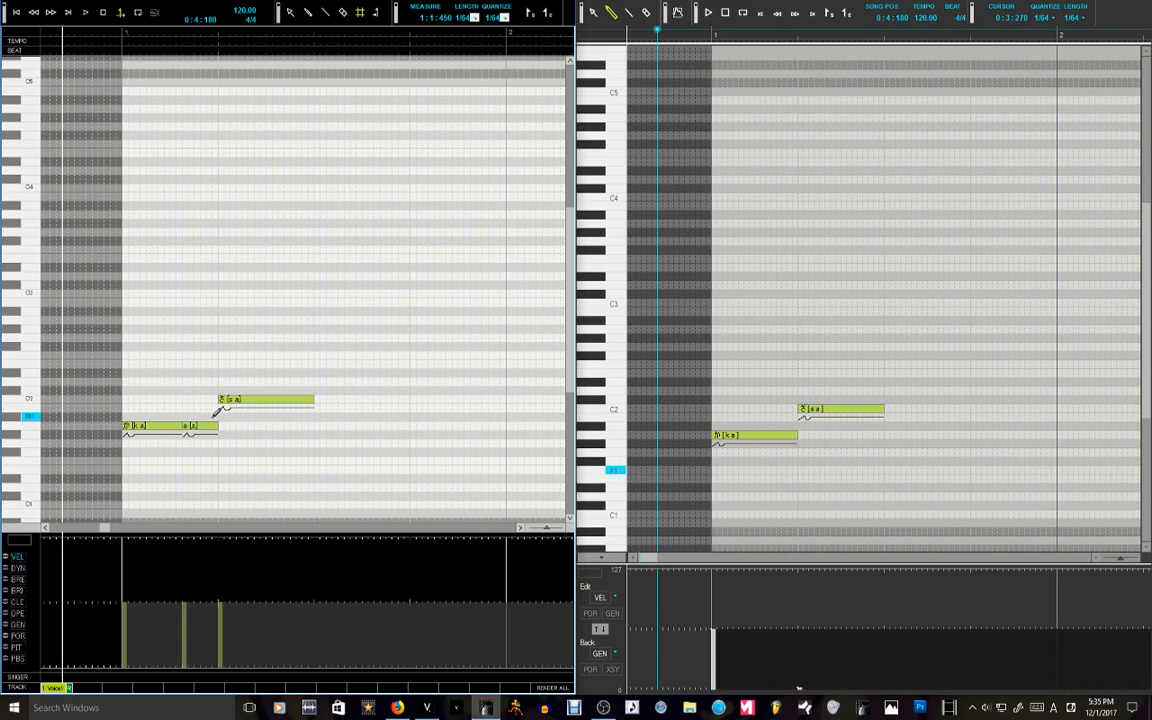
Step: Erase all notes in the VOCALOID2 editor
right_click(172, 306)
left_click(265, 372)
left_click_drag(100, 265, 380, 463)
key("Delete")
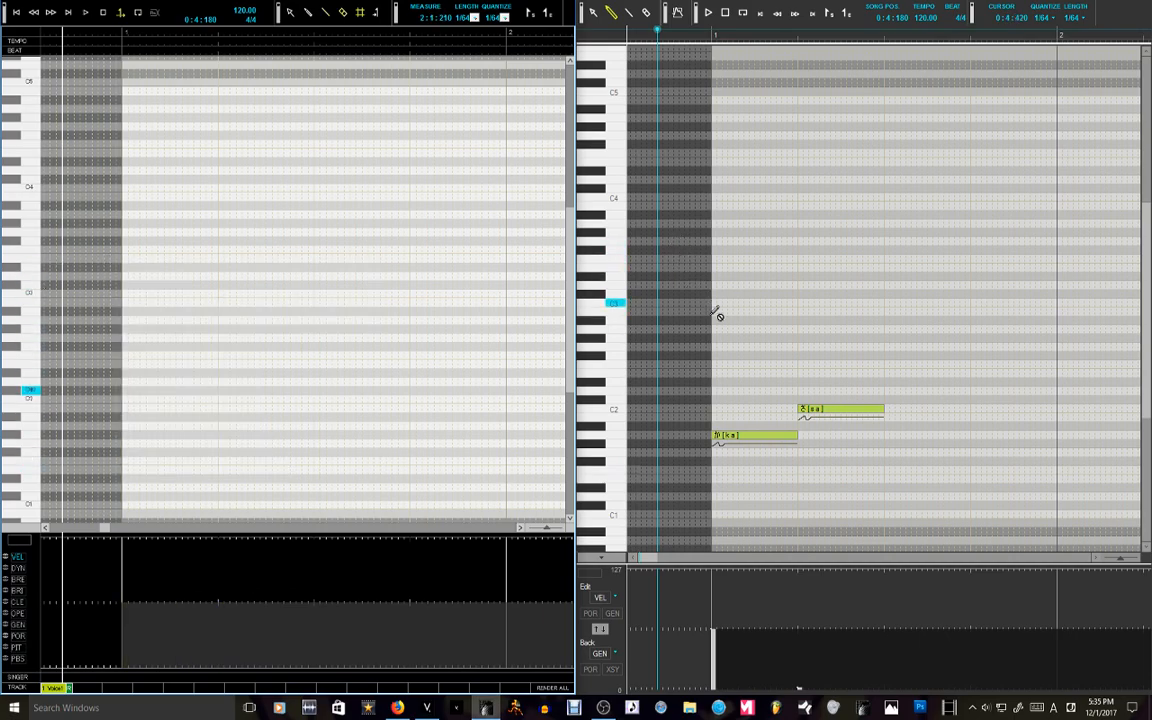
Step: Erase the か and さ notes in the VOCALOID4 editor
right_click(712, 307)
left_click(850, 366)
left_click_drag(712, 347, 998, 530)
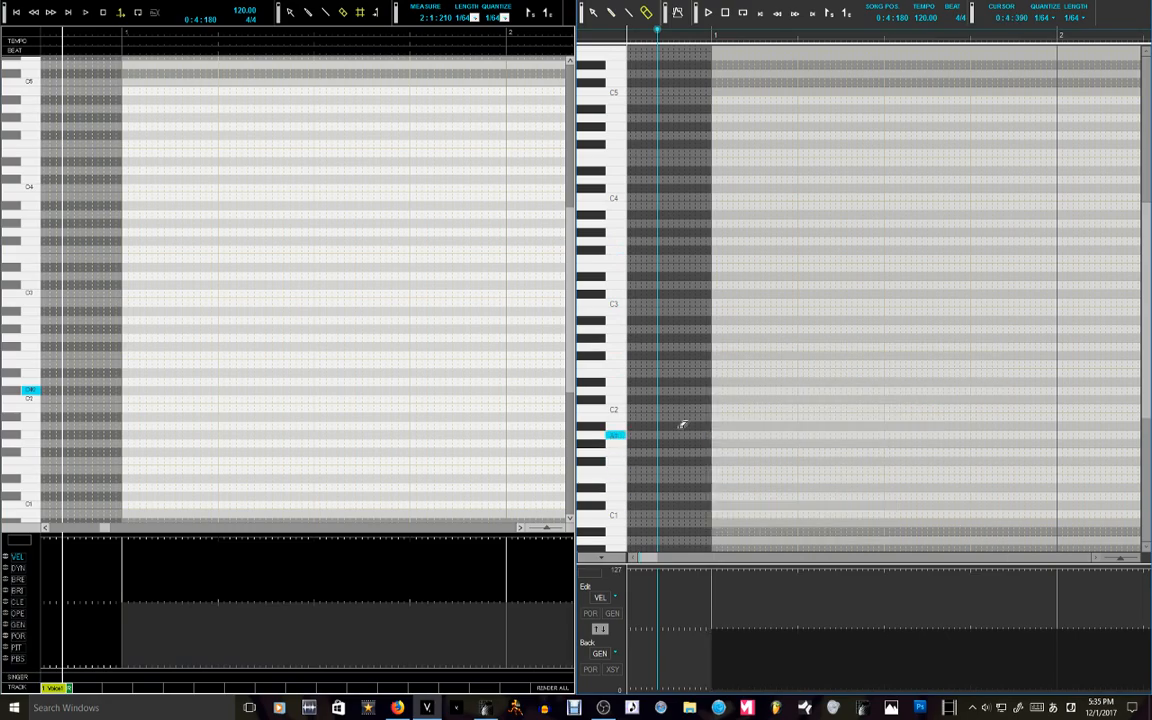
Step: Draw a one-beat C3 note at the start of measure 1 in the VOCALOID4 editor
right_click(724, 358)
left_click(790, 400)
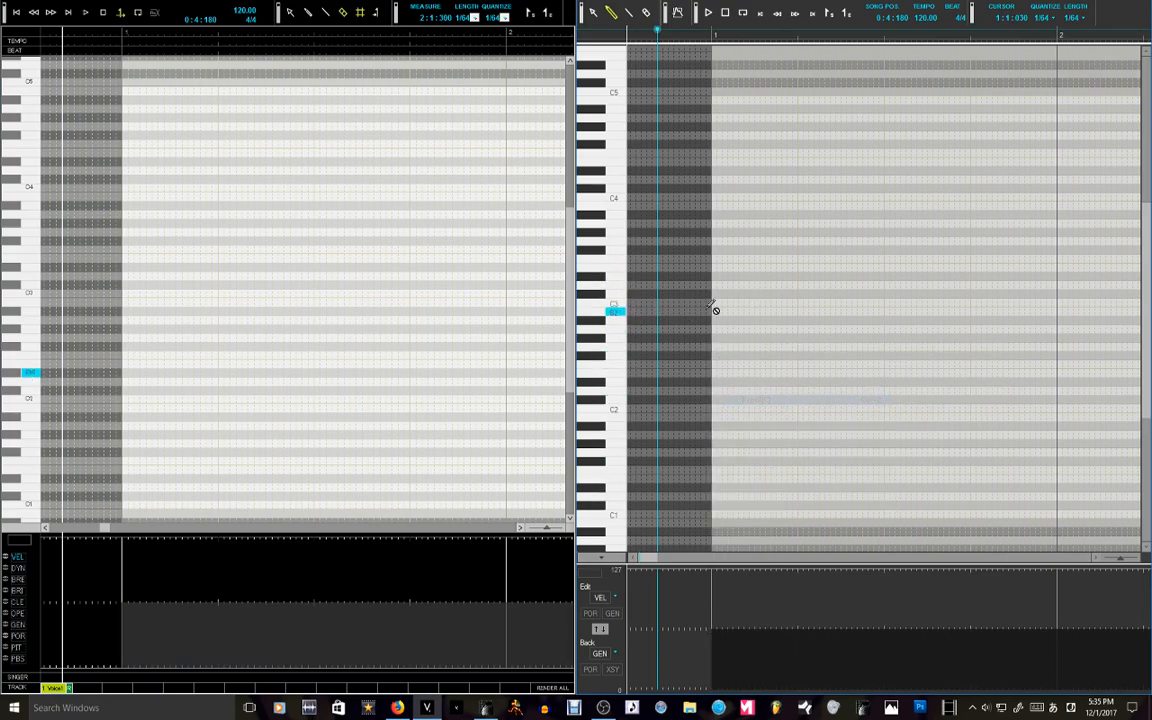
mouse_move(716, 298)
left_mouse_down()
mouse_move(856, 311)
mouse_move(797, 312)
left_mouse_up()
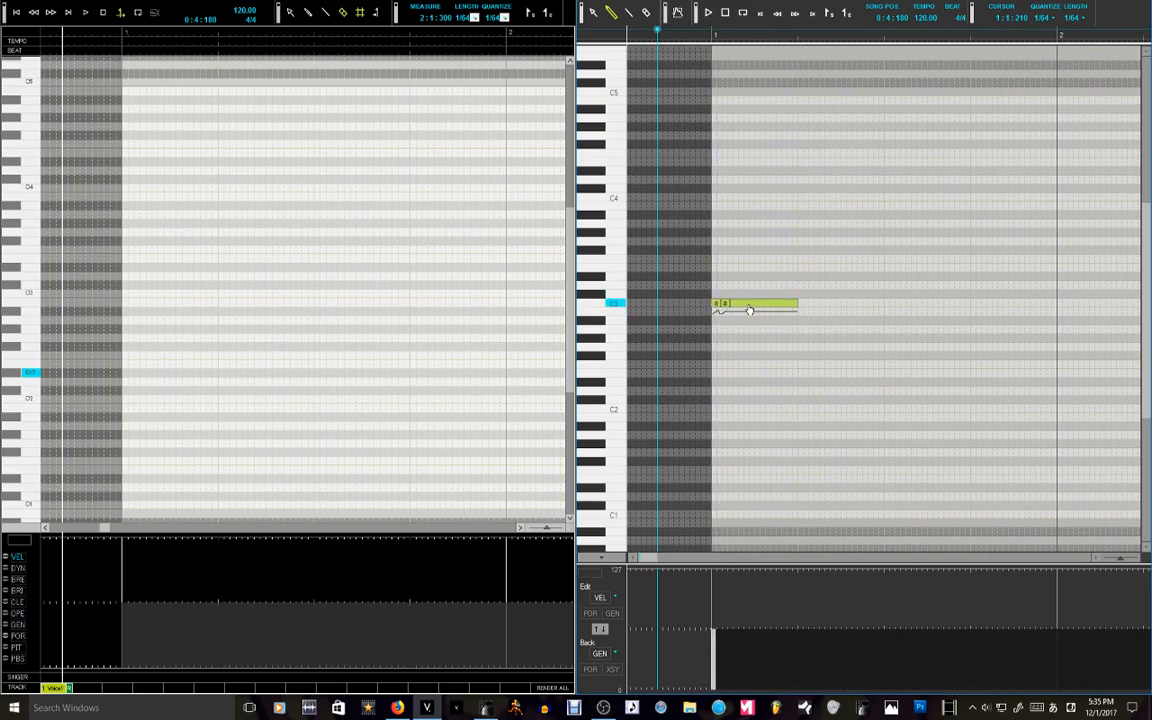
Step: Draw a matching one-beat C3 note at the start of measure 1 in the VOCALOID2 editor
right_click(122, 293)
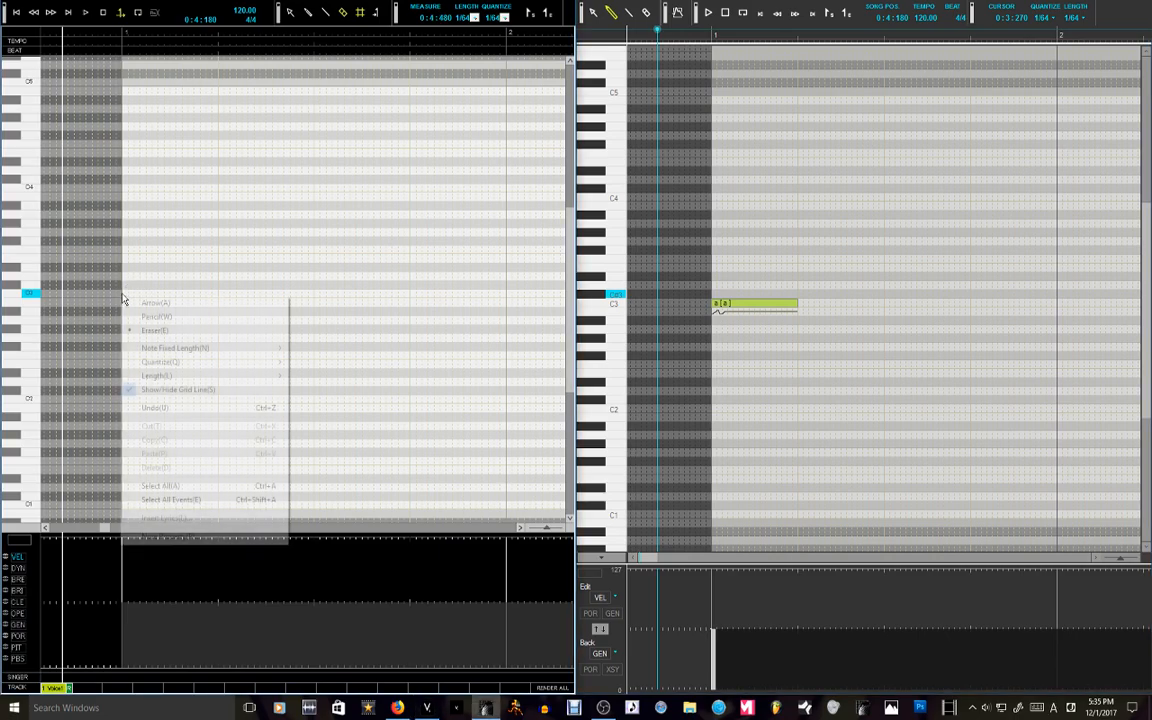
left_click(188, 318)
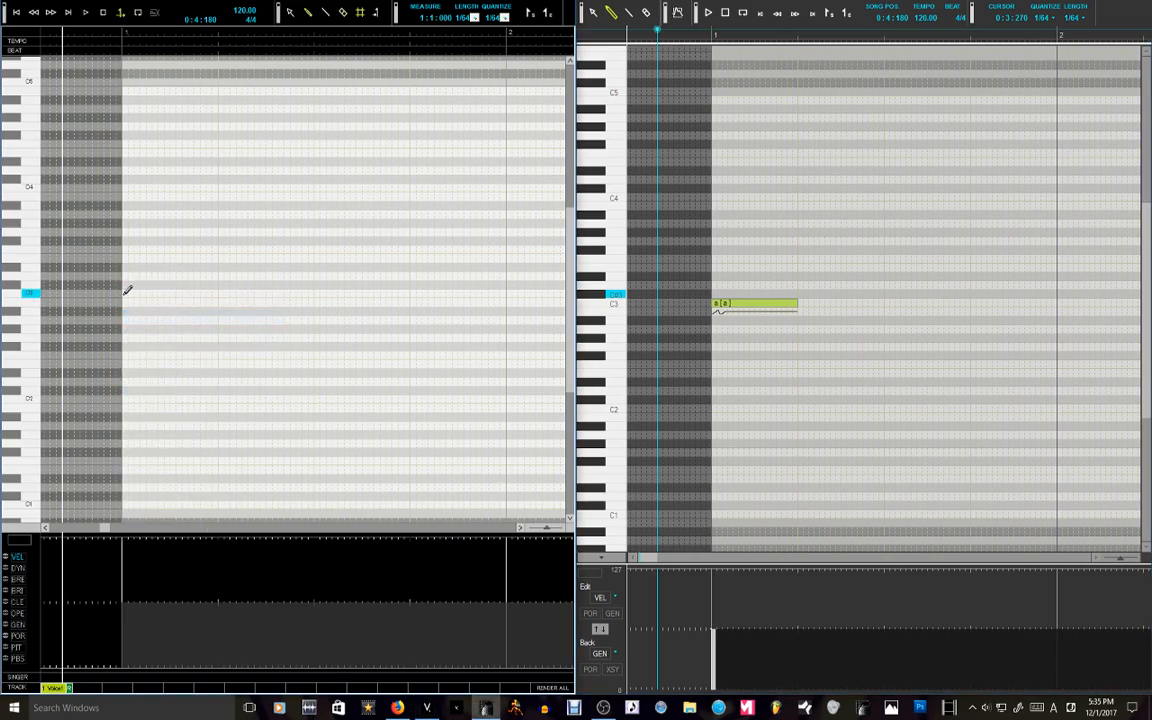
left_click(124, 293)
mouse_move(125, 294)
left_mouse_down()
mouse_move(225, 305)
mouse_move(217, 296)
left_mouse_up()
Step: Set the phoneme of the VOCALOID2 editor's C3 note to br1 and play it back from just before measure 1
right_click(194, 298)
left_click(282, 535)
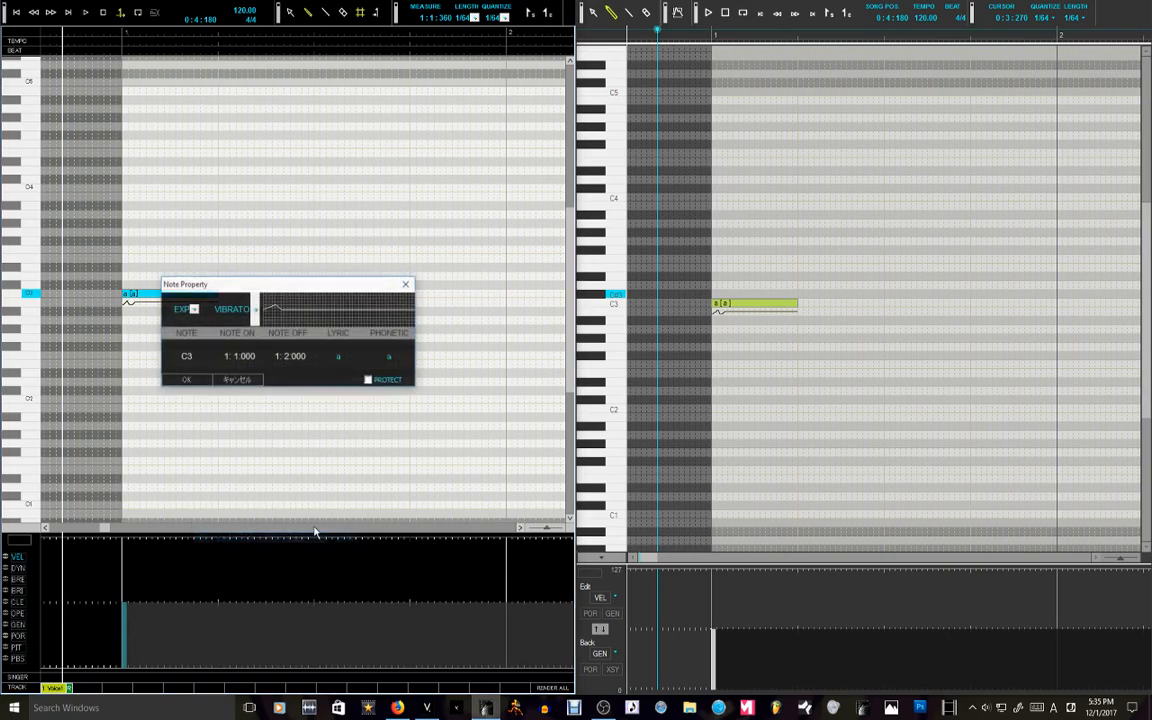
double_click(379, 356)
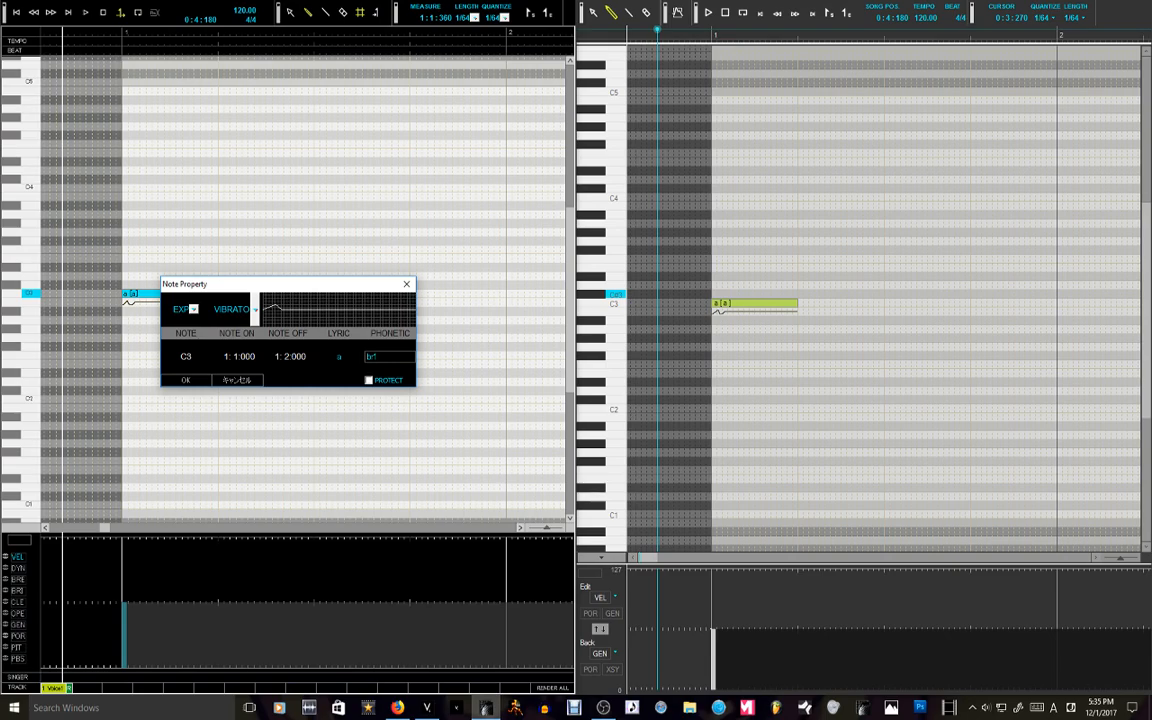
left_click(367, 380)
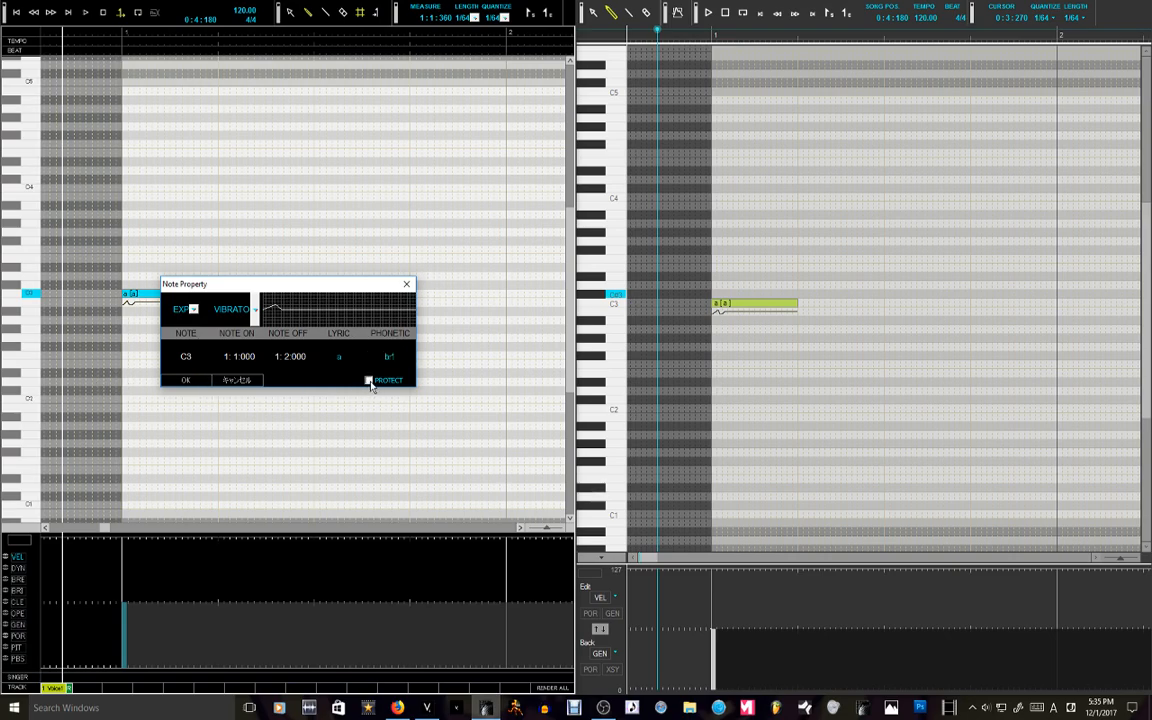
left_click(187, 381)
left_click(68, 35)
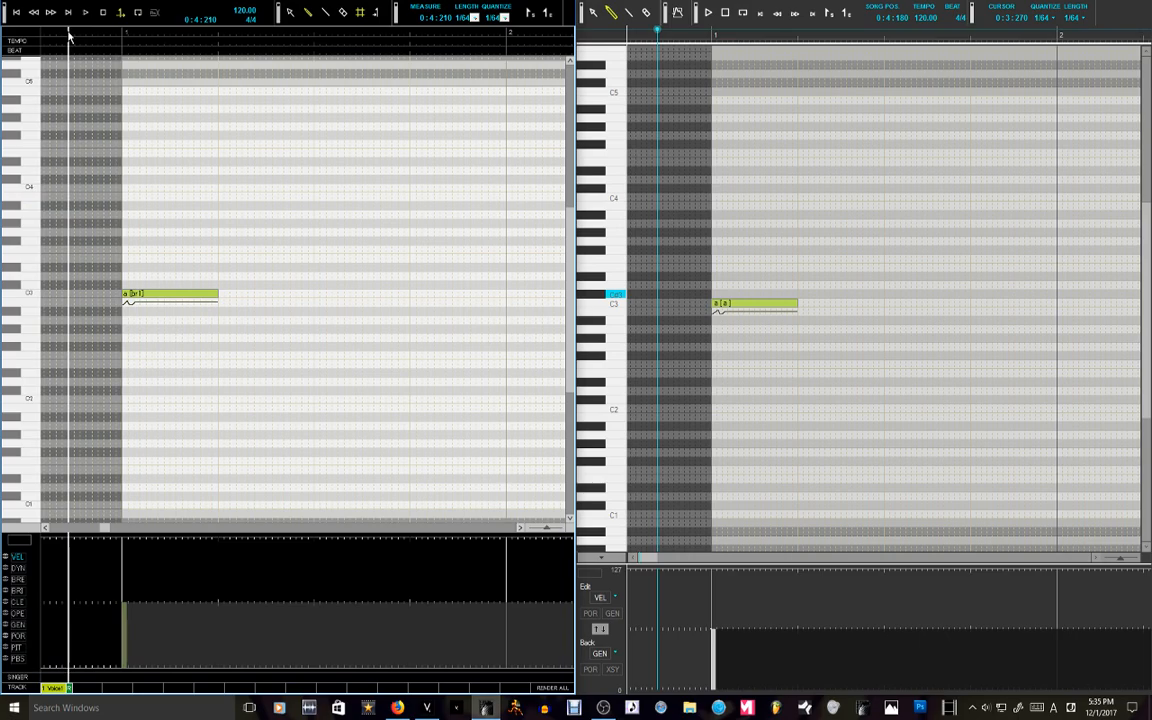
key("space")
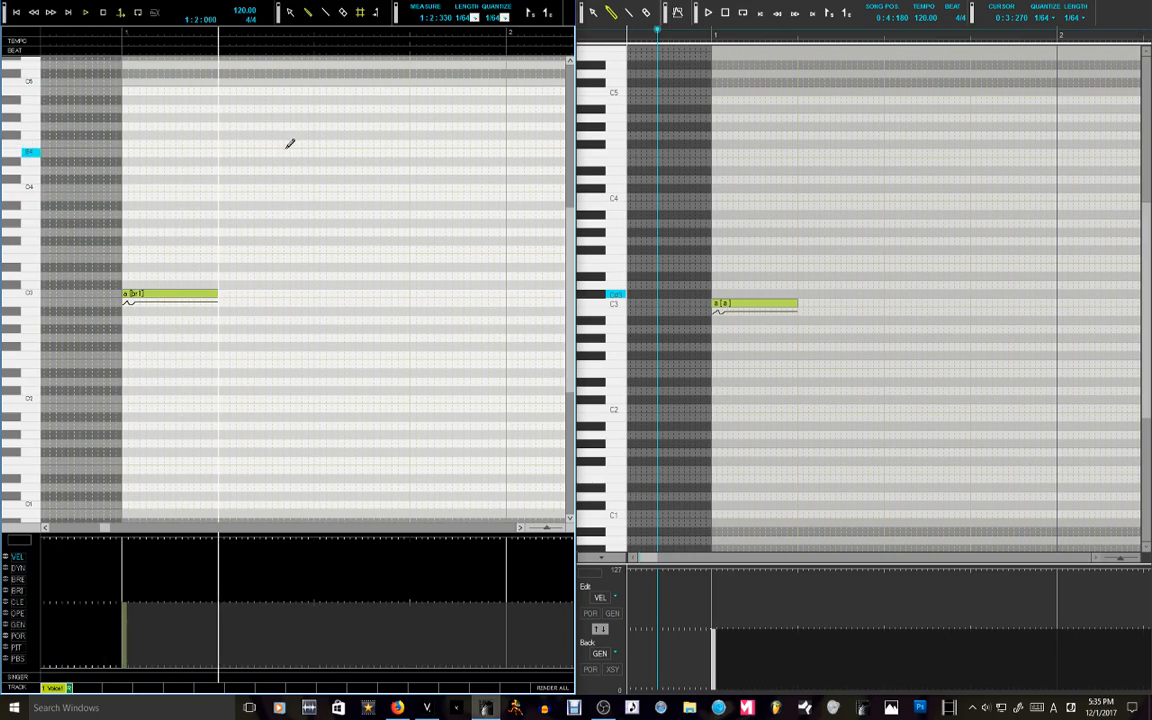
Step: In the VOCALOID4 editor, set the C3 note's phoneme to br1
right_click(731, 311)
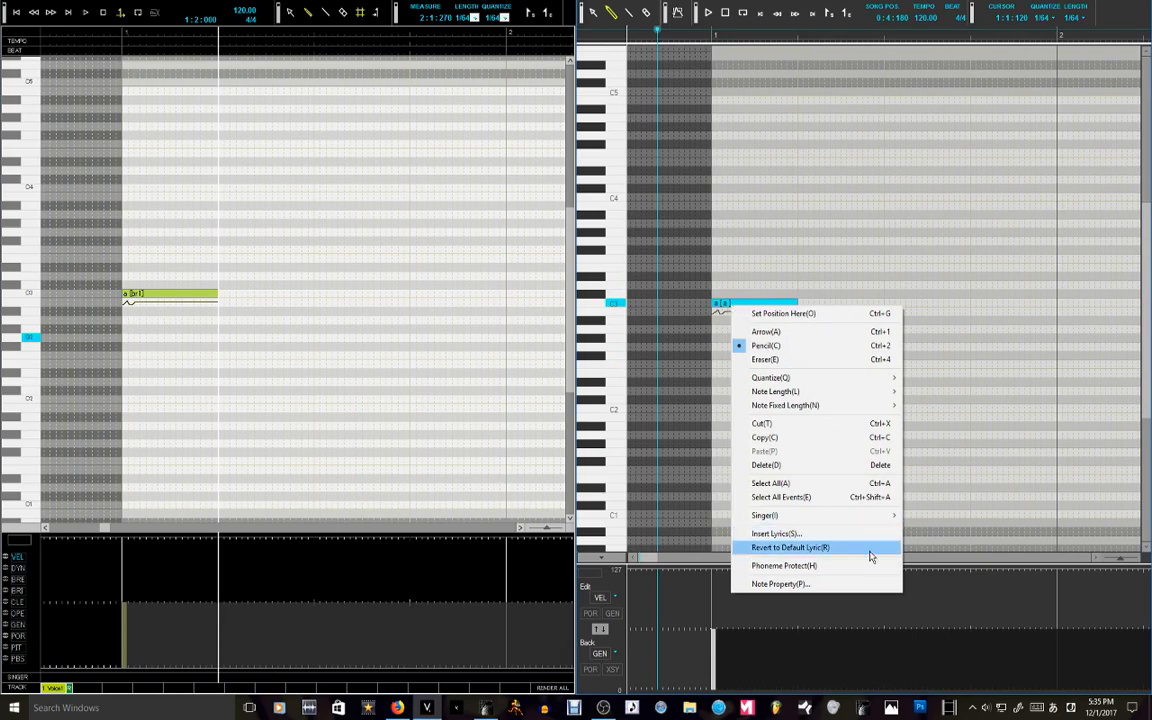
left_click(841, 584)
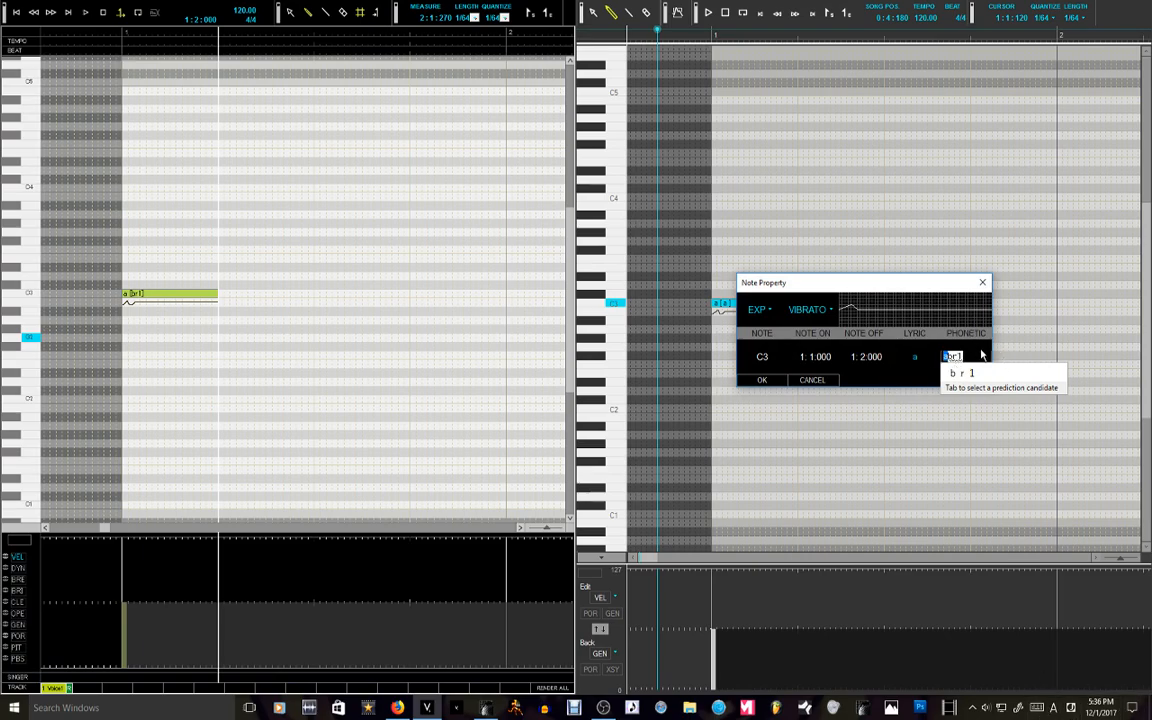
key("BackSpace")
type("b")
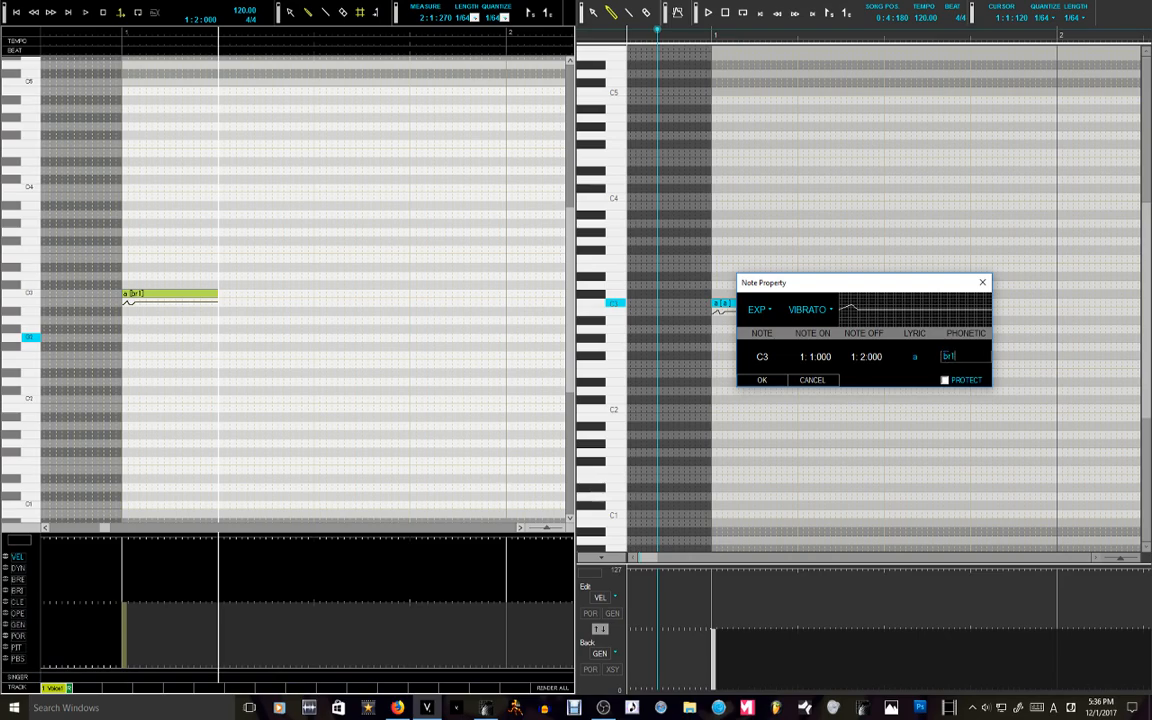
left_click(762, 380)
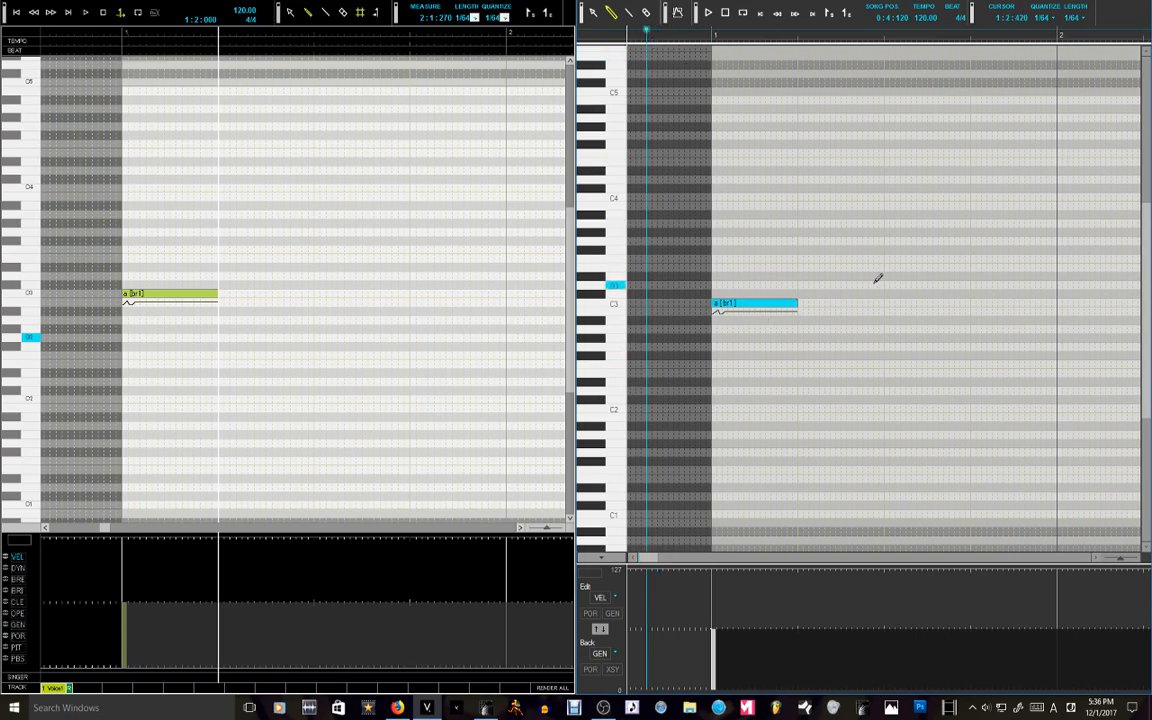
Step: Raise track 1's volume to 6.0 in the VOCALOID4 mixer and close the mixer
scroll(866, 282, "left", 1)
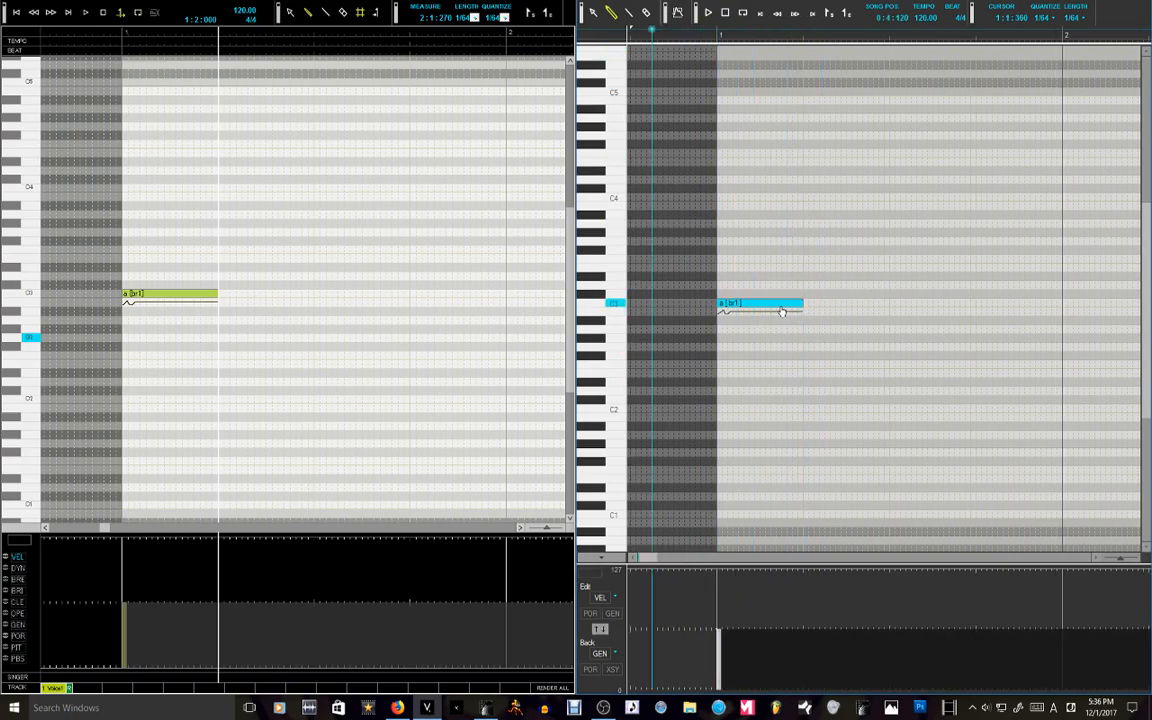
left_click(655, 2)
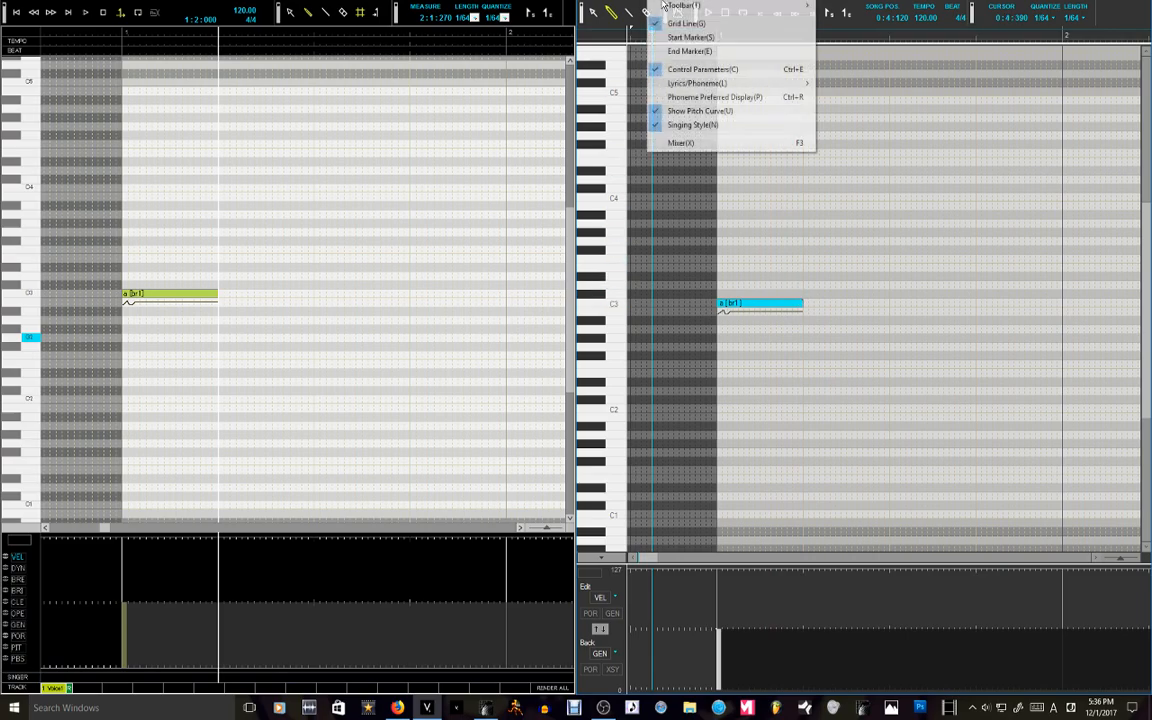
left_click(711, 143)
left_click_drag(505, 472, 508, 425)
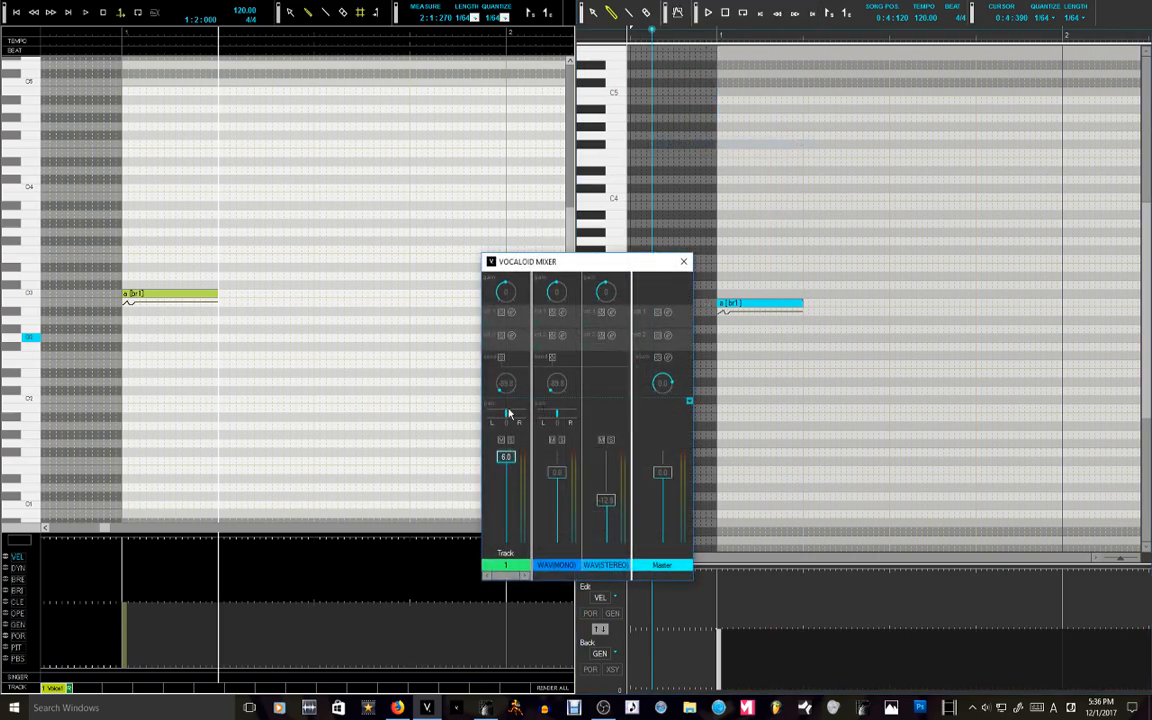
left_click(683, 262)
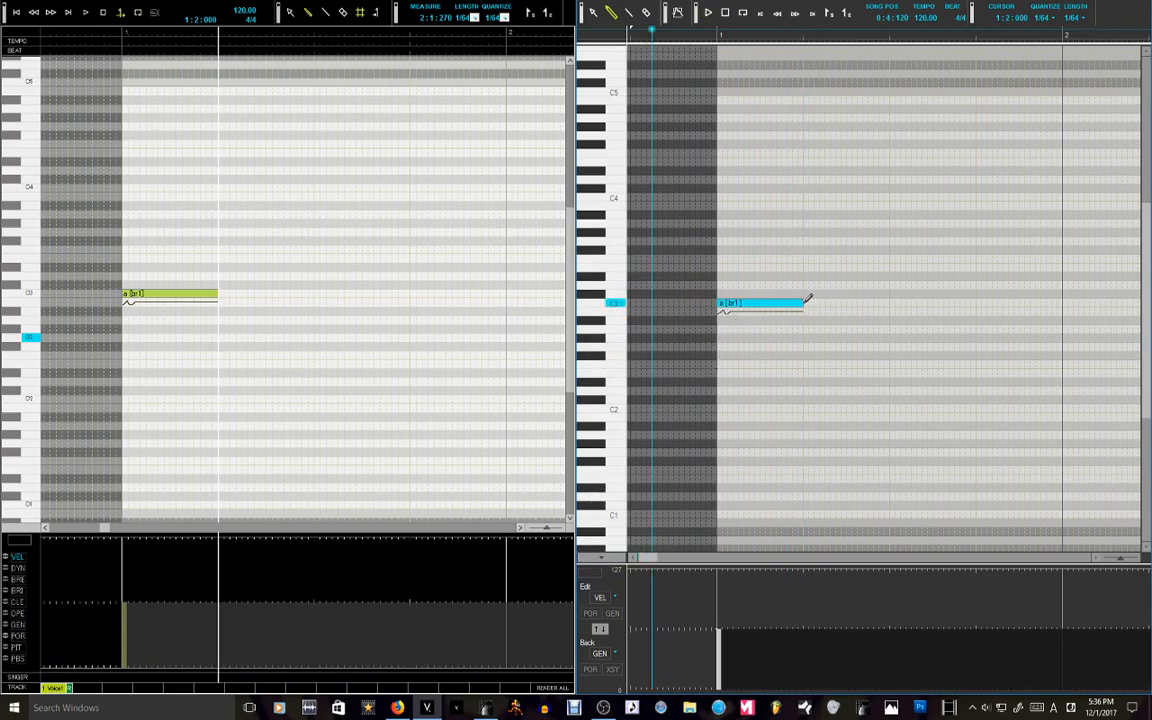
Step: Lengthen the VOCALOID4 br1 note to the start of measure 2 and play it back
left_click_drag(801, 302, 1066, 313)
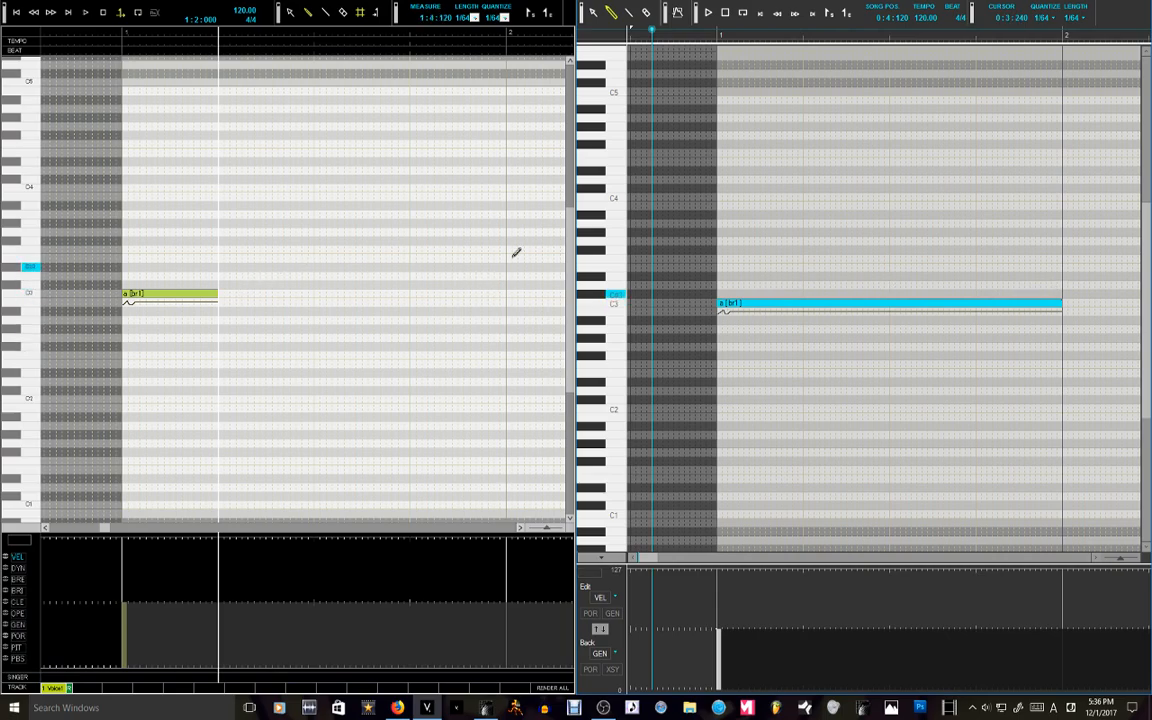
key("space")
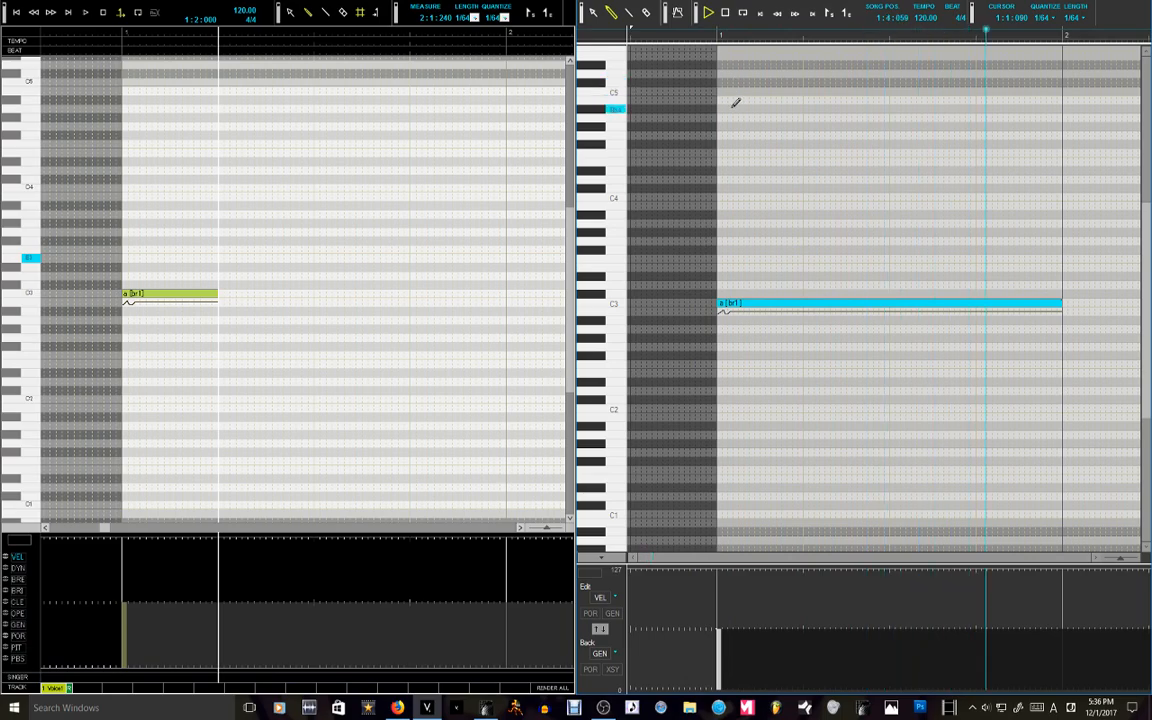
Step: Lengthen the br1 note in the VOCALOID2 editor to the start of measure 2 and play it back from before measure 1
left_click(671, 45)
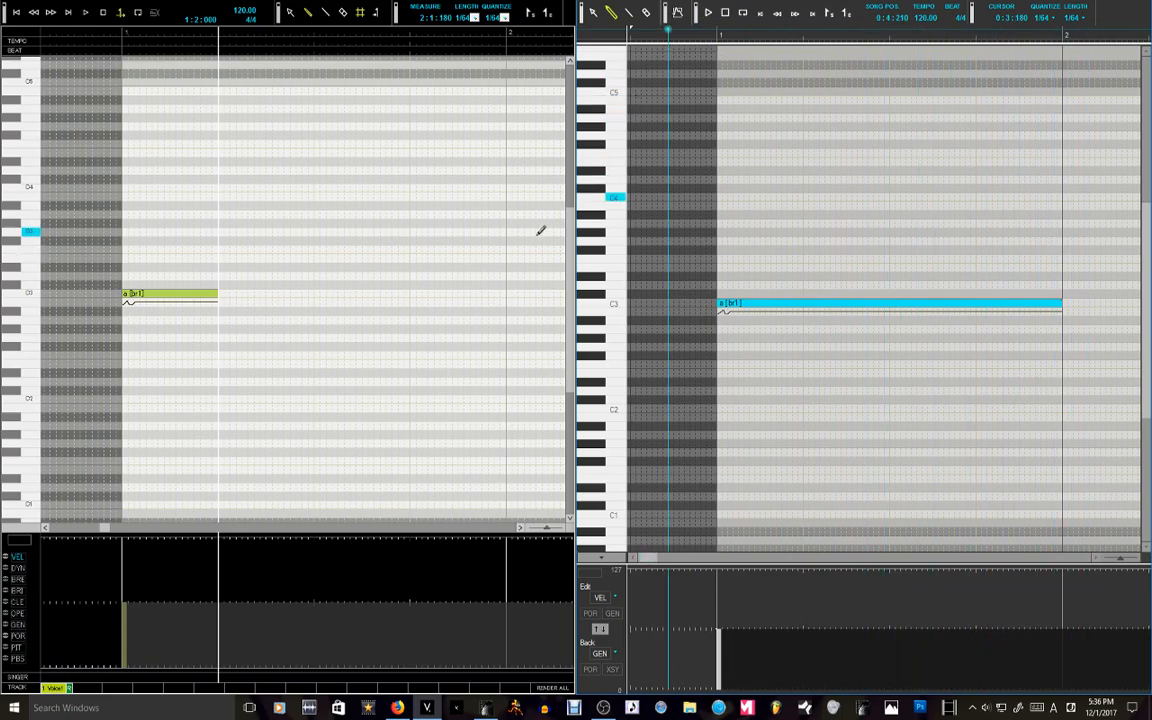
left_click_drag(211, 308, 507, 315)
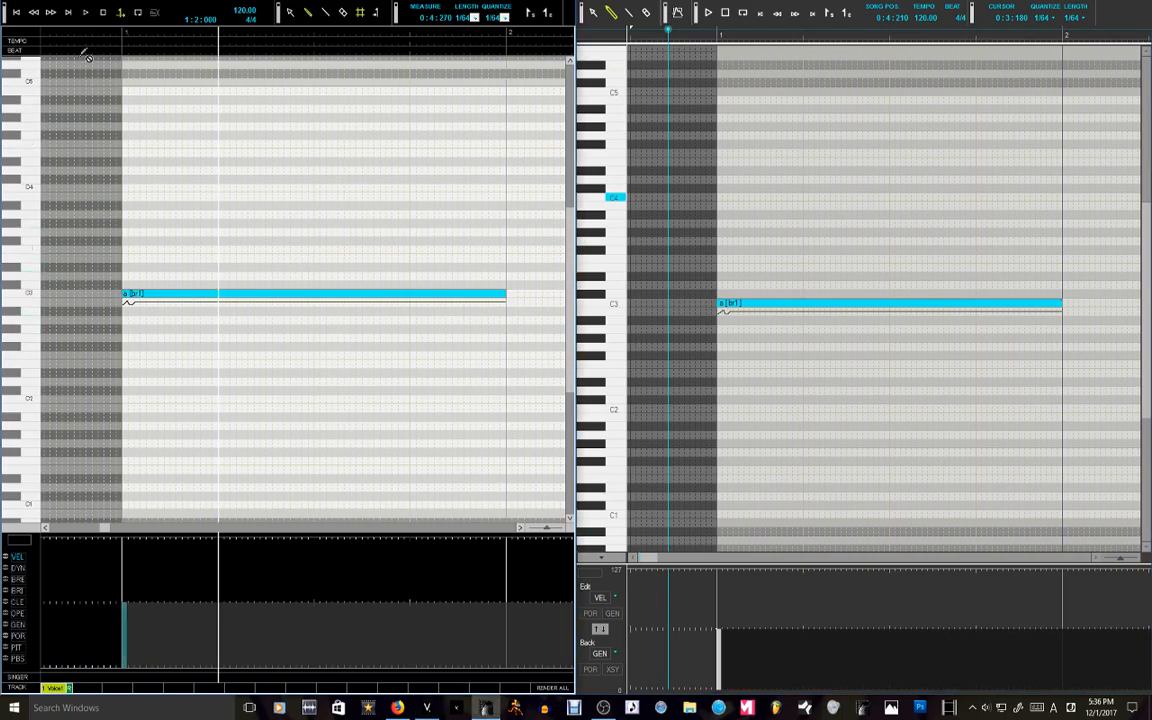
left_click(95, 32)
left_click(48, 35)
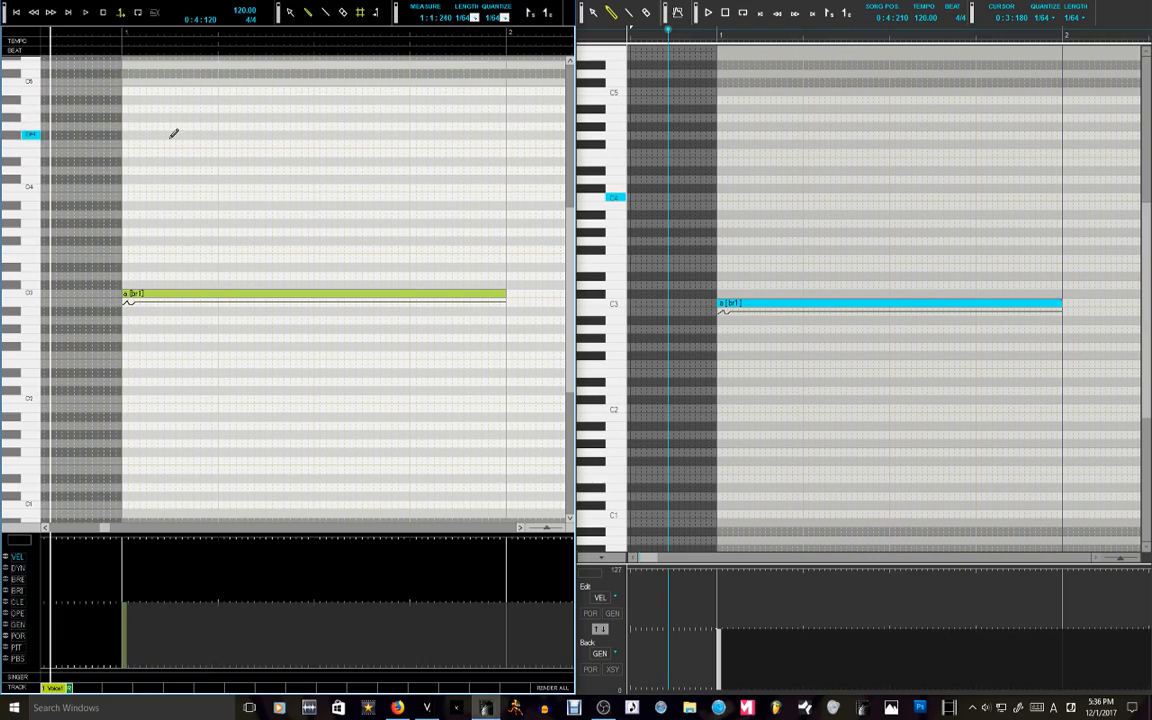
key("space")
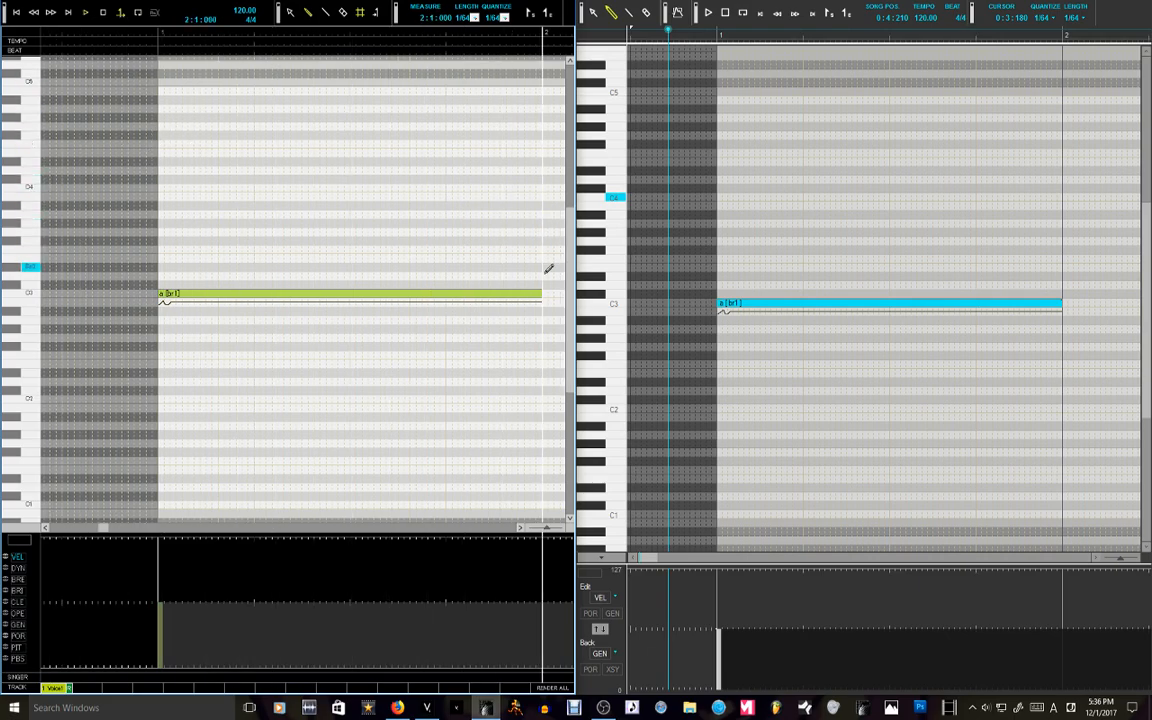
Step: Lengthen the VOCALOID2 br1 note to the start of measure 7 and set its playback position before measure 1
left_click(536, 531)
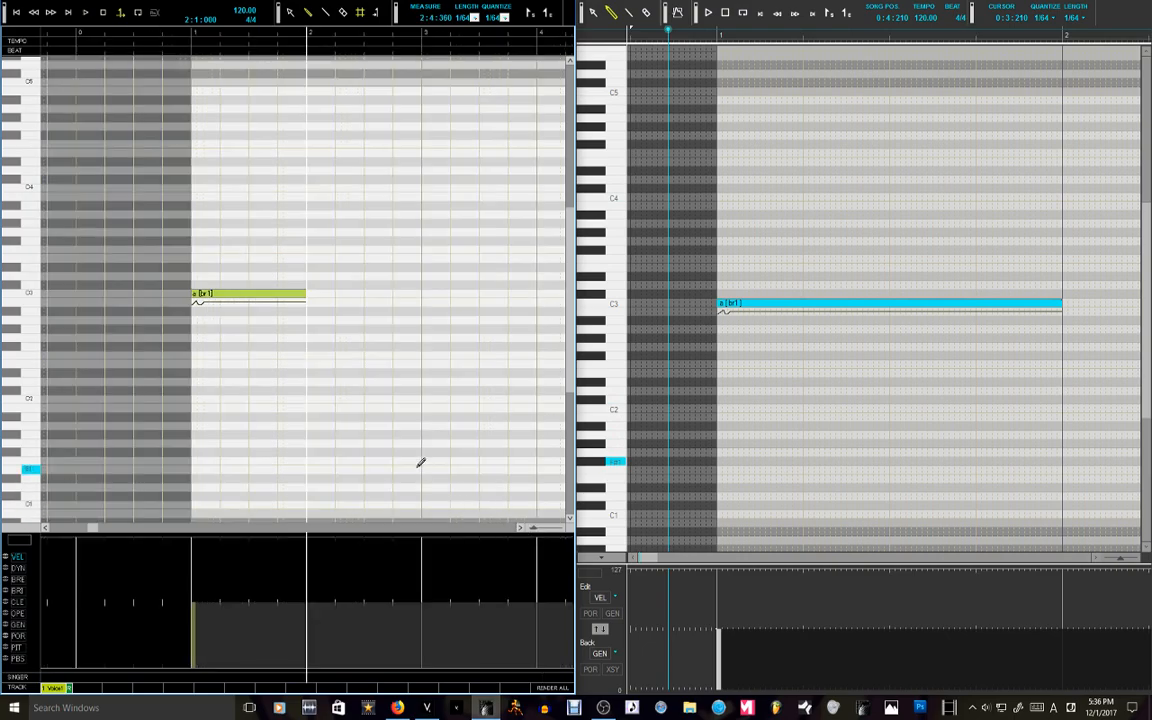
left_click(533, 531)
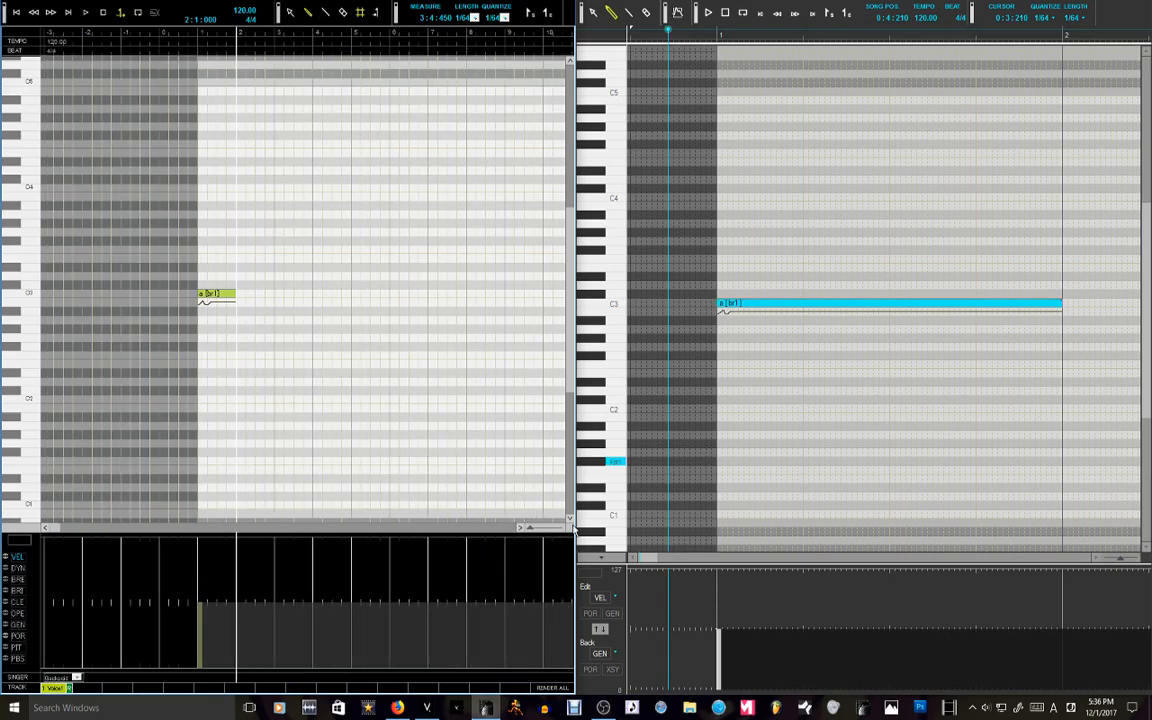
left_click(1117, 561)
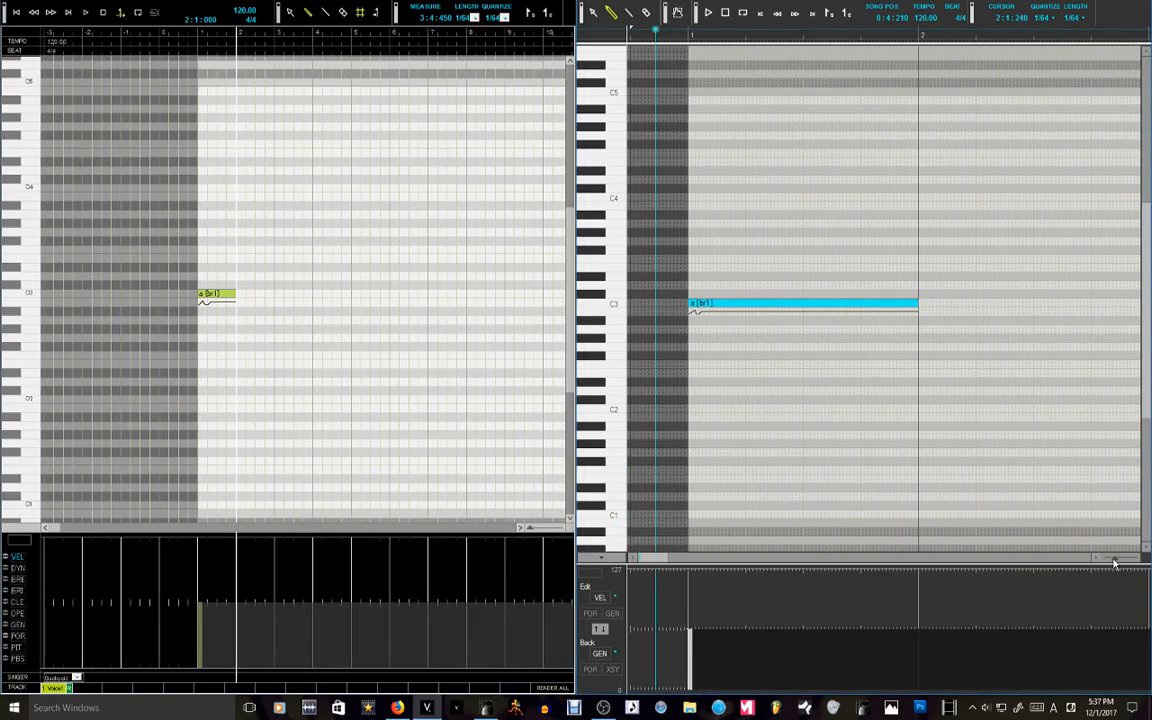
left_click(1115, 563)
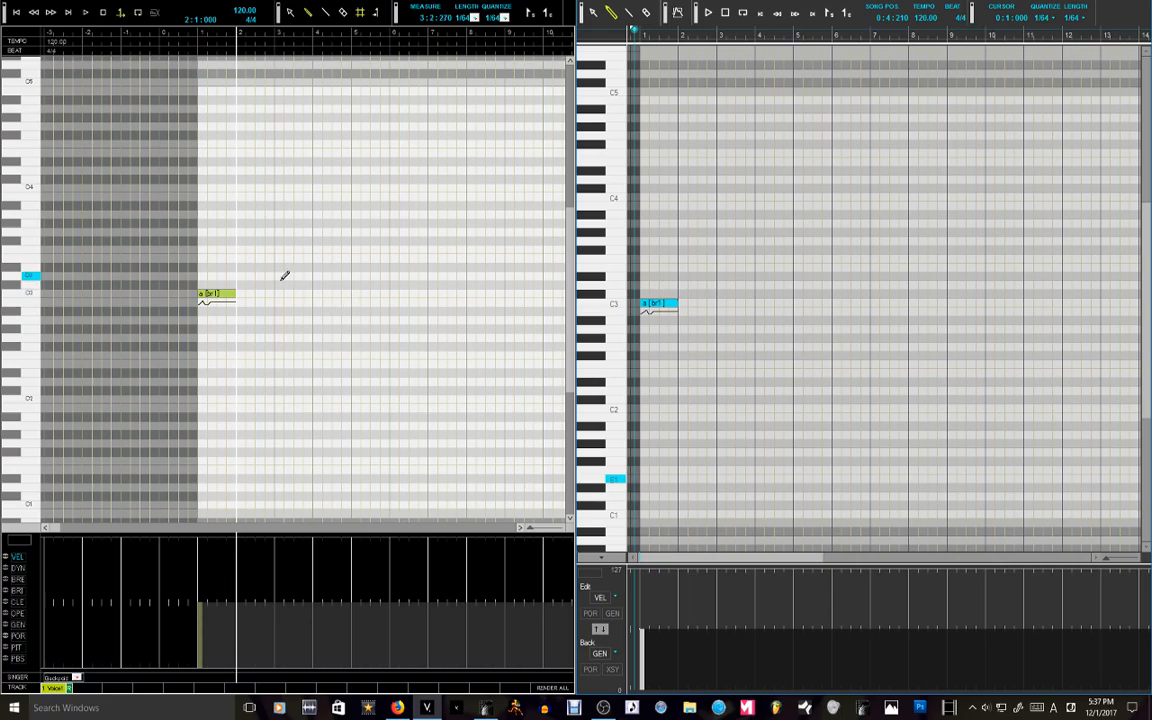
left_click_drag(233, 295, 429, 300)
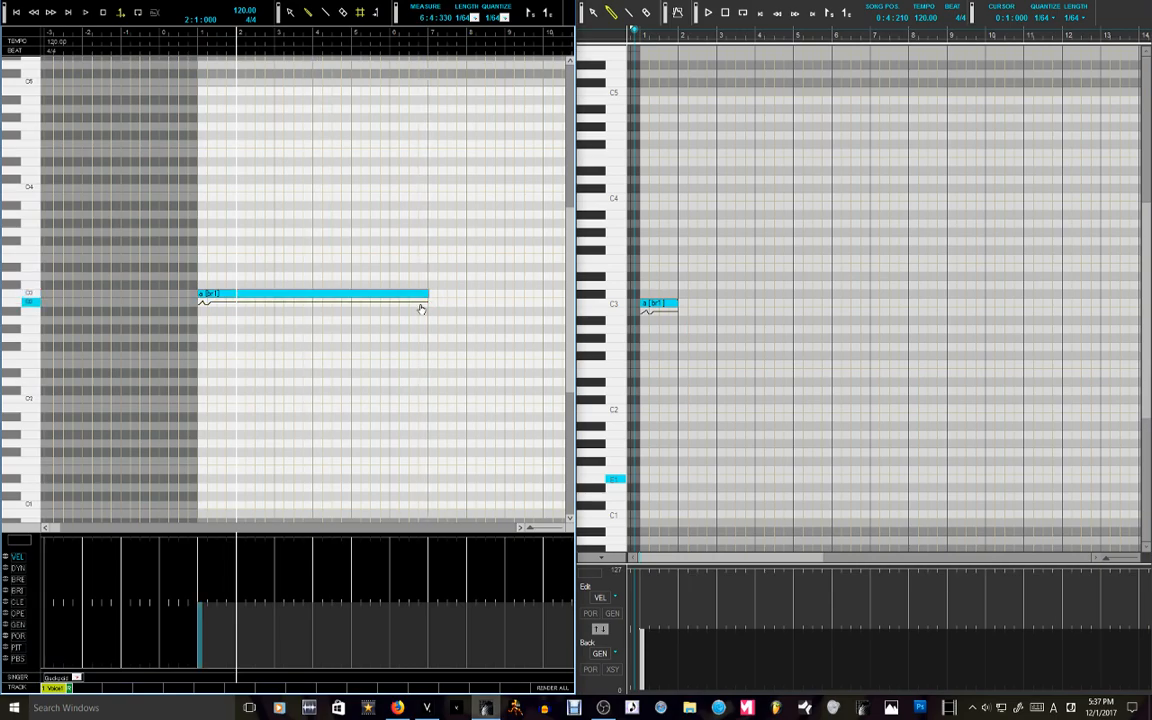
left_click(184, 35)
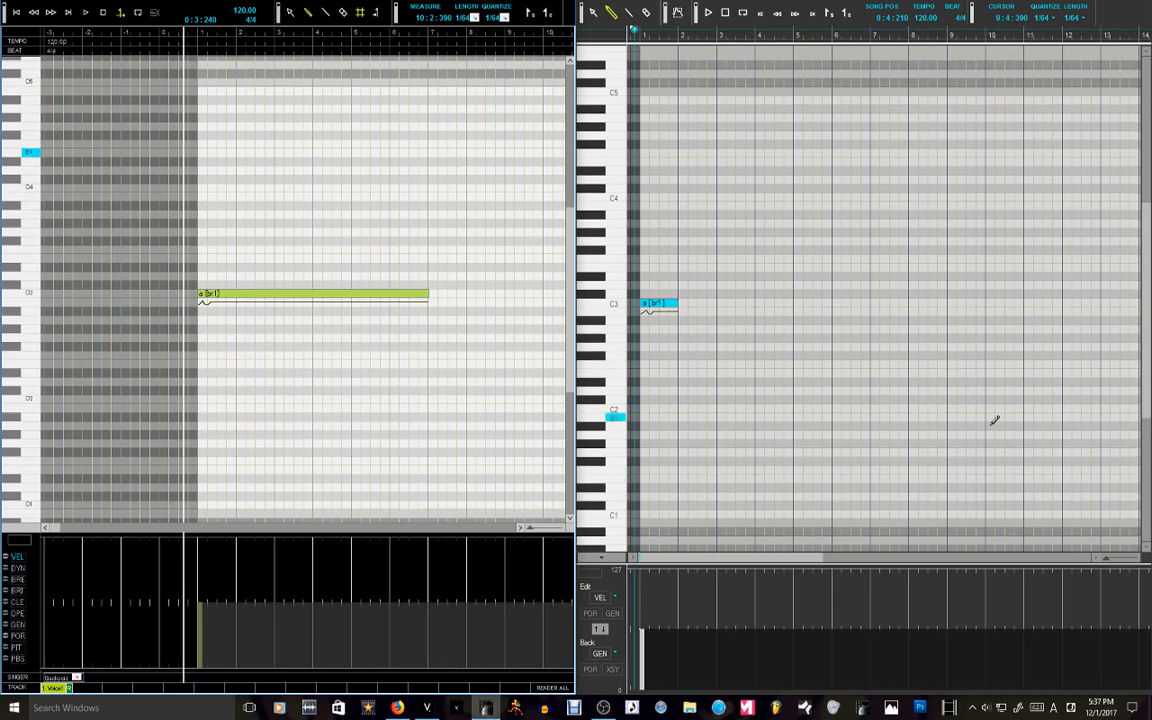
Step: Lengthen the VOCALOID4 br1 note to the start of measure 7 and align the end of the VOCALOID2 note with measure 7
left_click_drag(677, 303, 869, 310)
left_click_drag(427, 298, 429, 298)
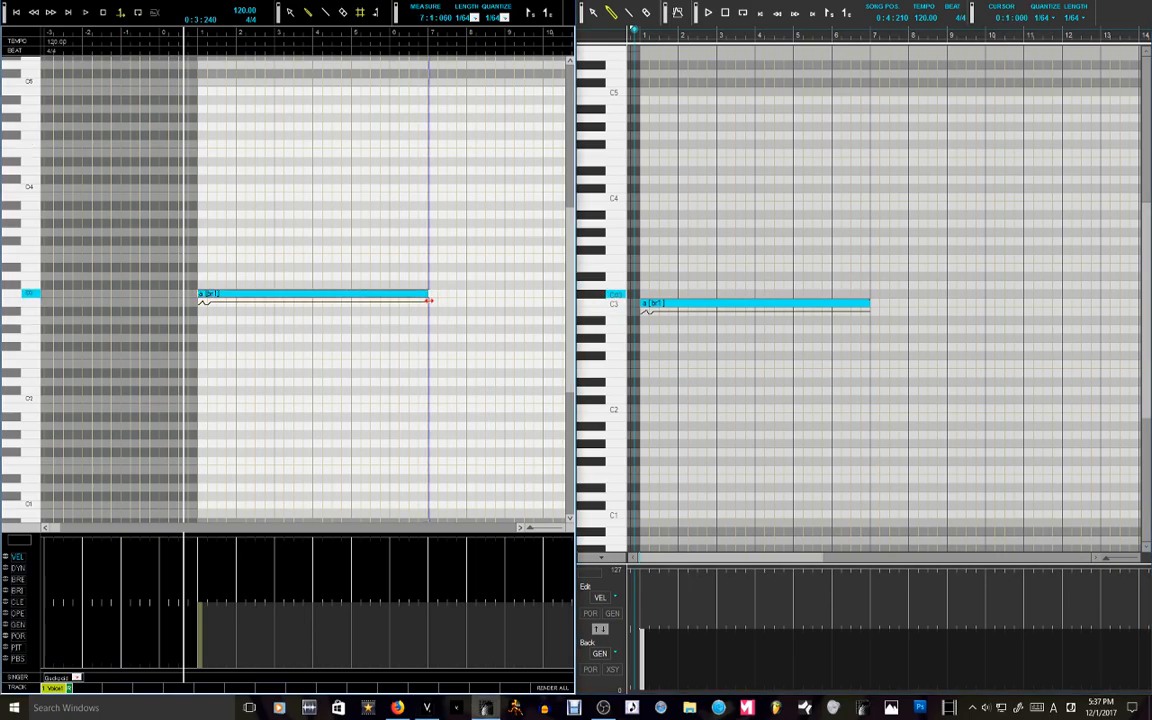
left_click_drag(427, 300, 428, 299)
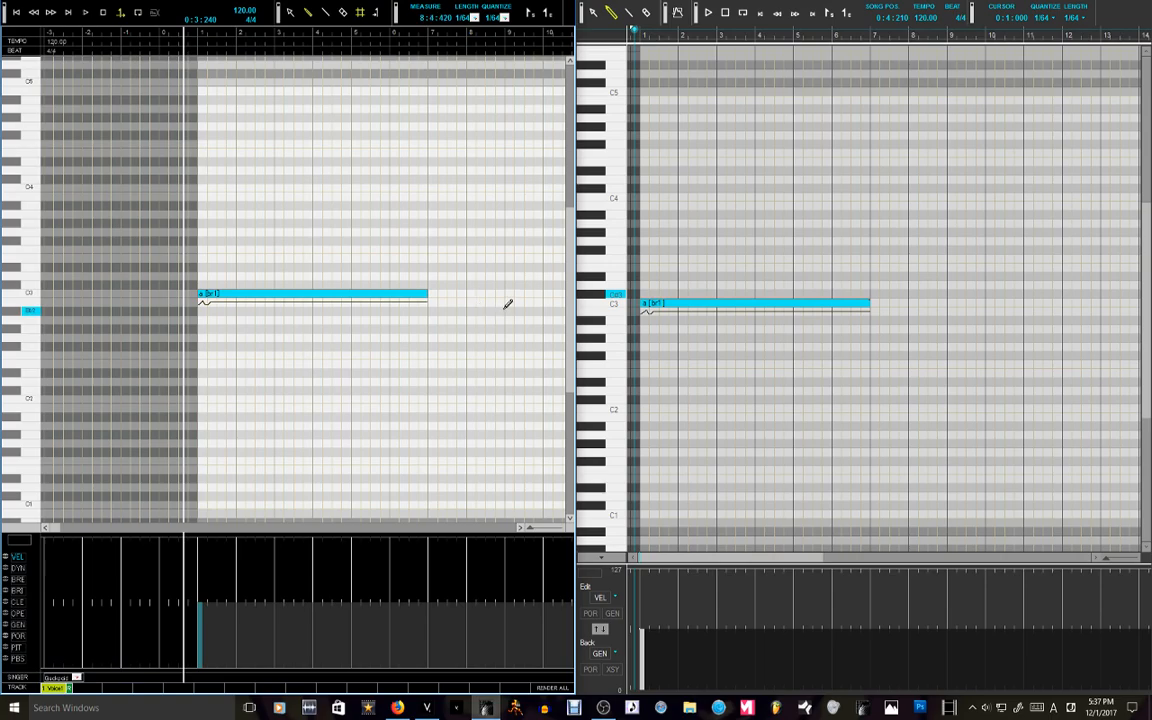
Step: Play back the long br1 note from just before measure 1, first in the VOCALOID4 editor and again in the VOCALOID2 editor
left_click(165, 34)
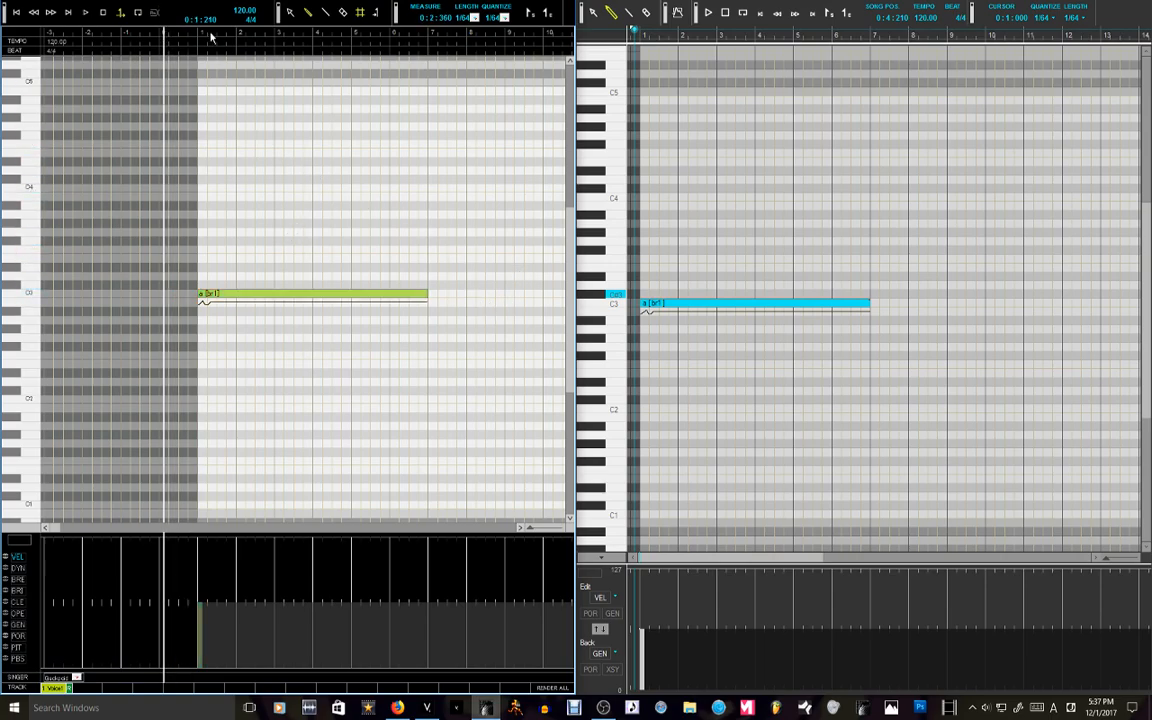
left_click(632, 35)
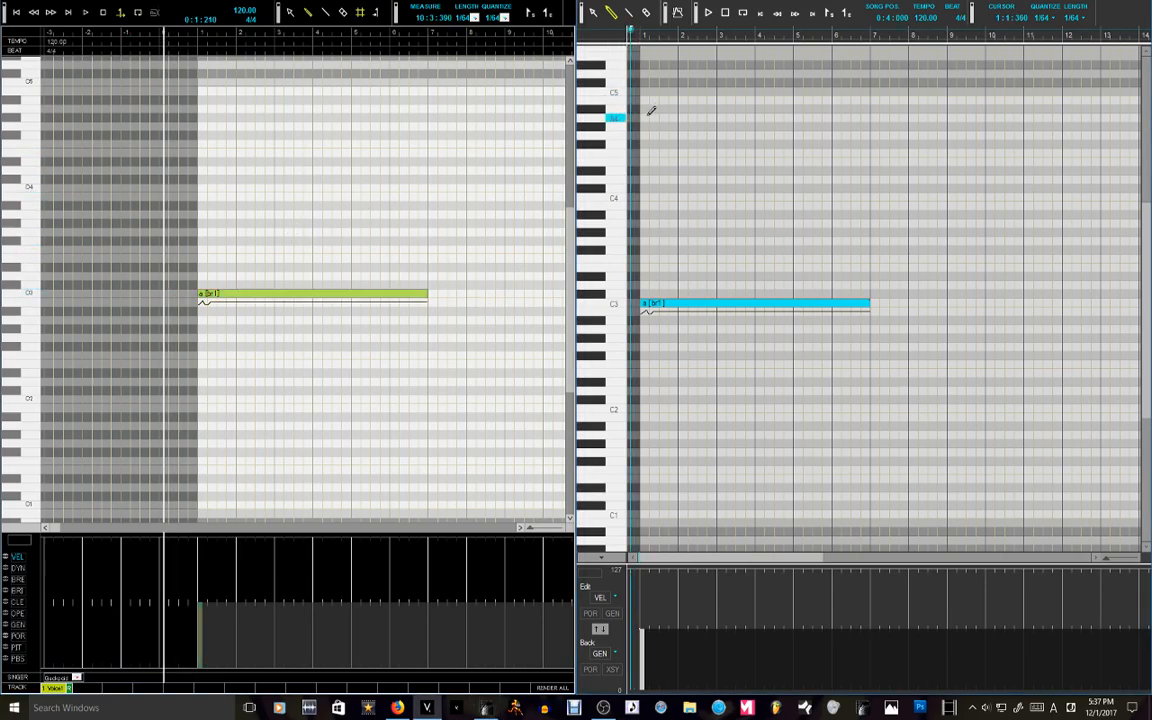
key("space")
left_click_drag(168, 38, 179, 39)
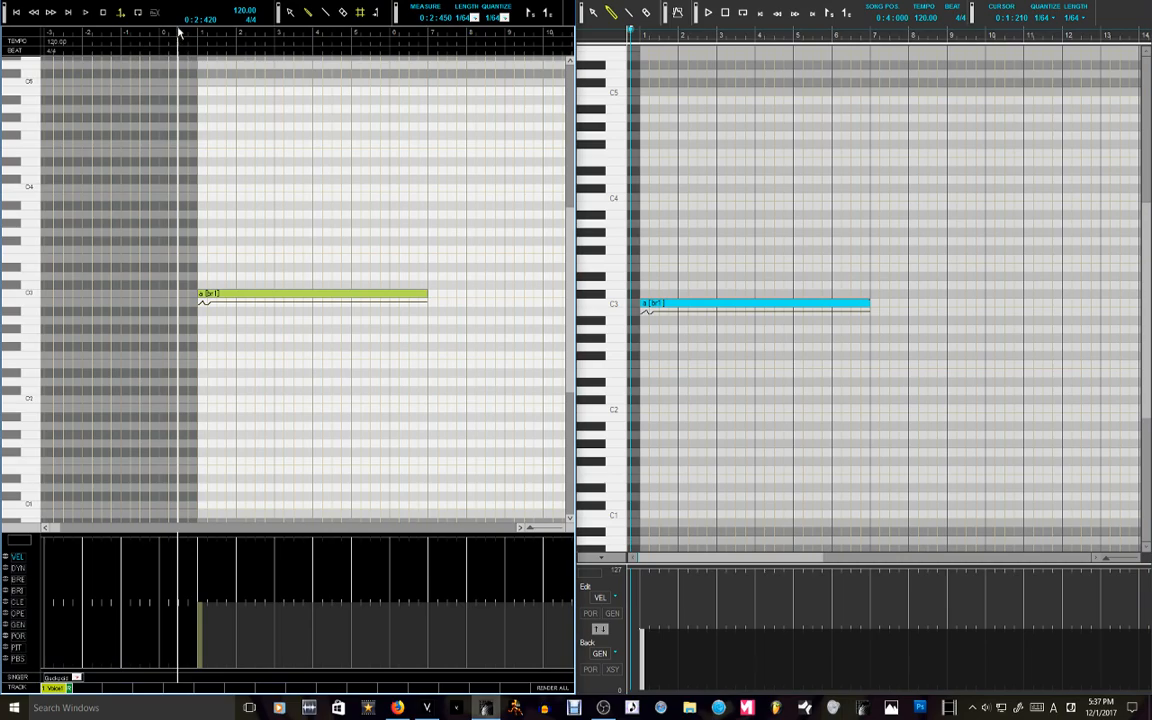
left_click_drag(177, 24, 207, 36)
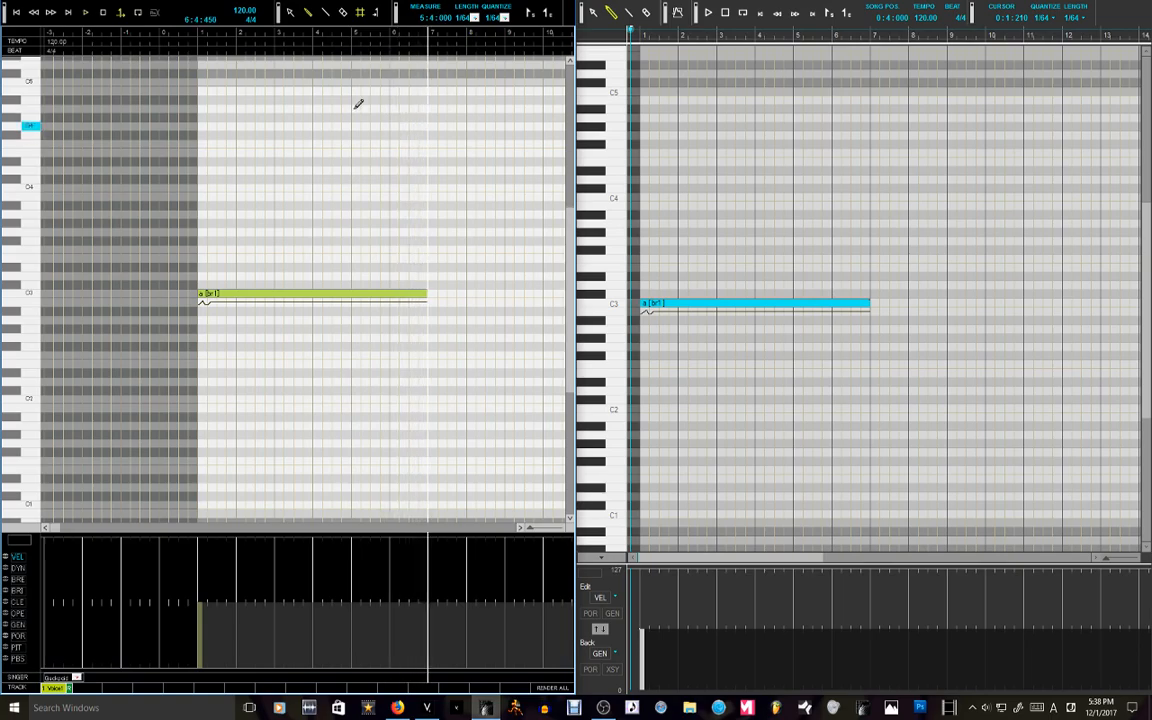
left_click(16, 16)
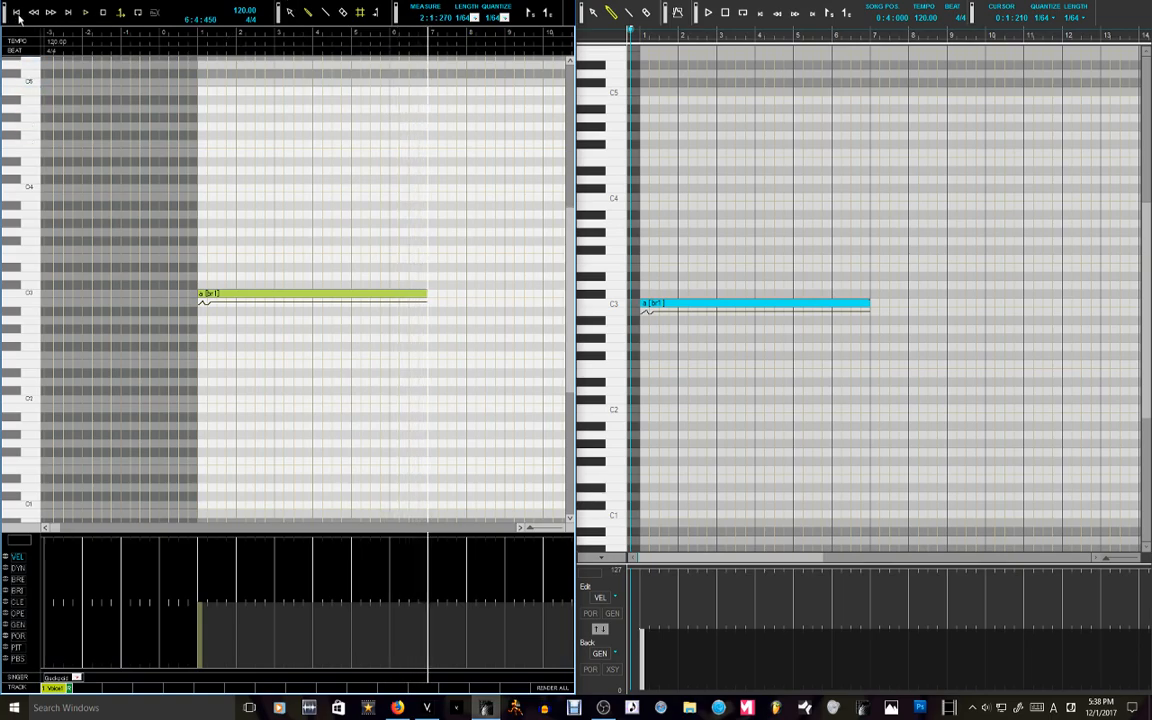